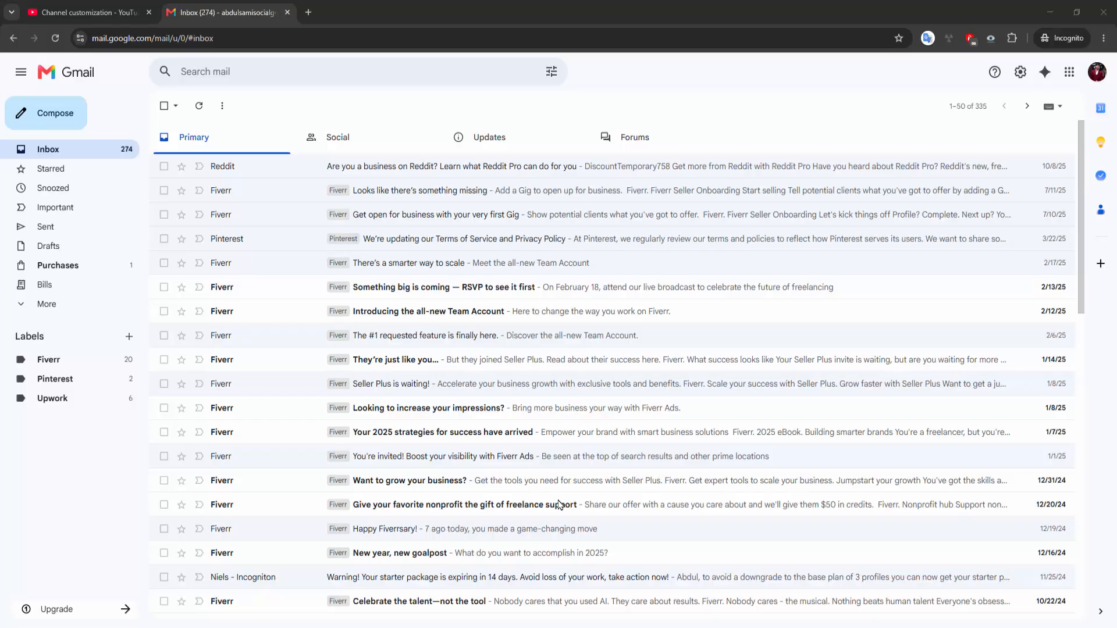
- Create a new label named Reddit and open its message list
left_click(129, 337)
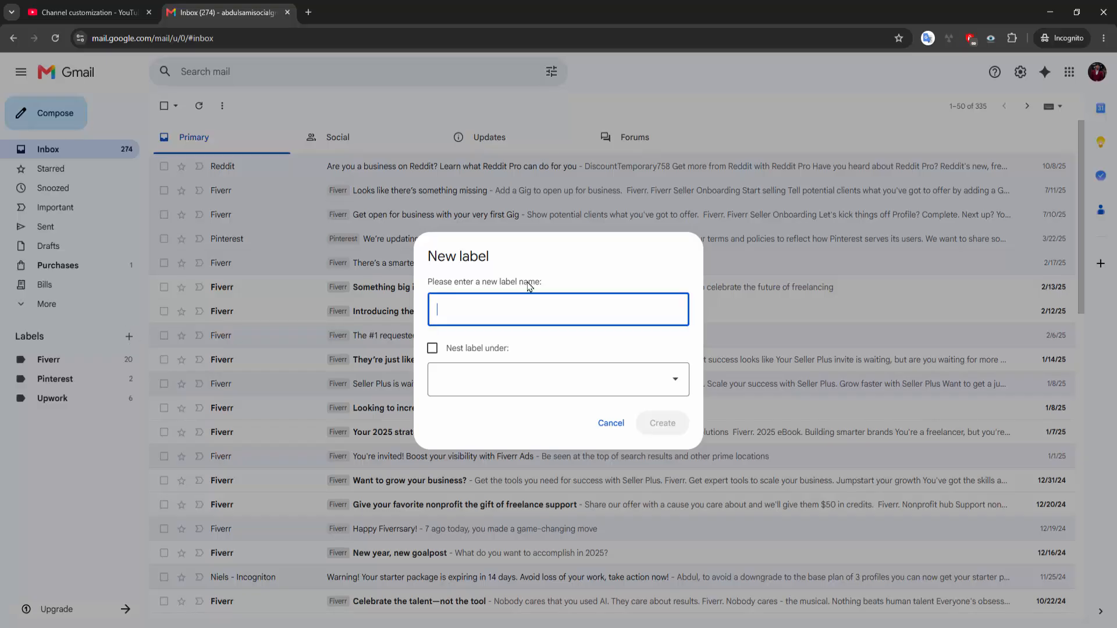
type("Red")
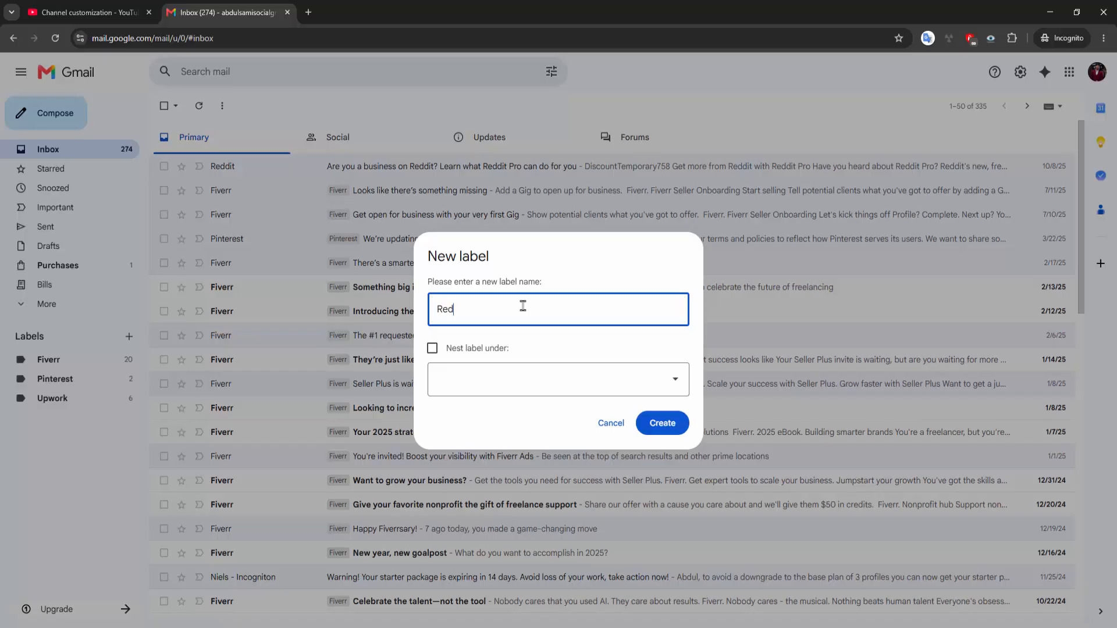
type("idit")
key("BackSpace")
left_click(661, 426)
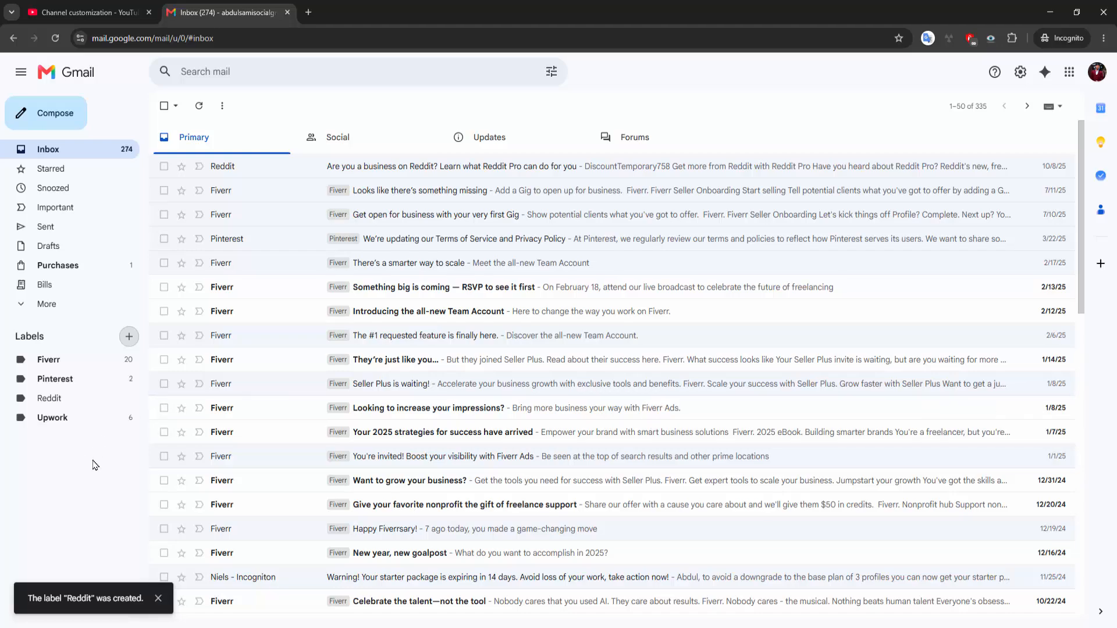
left_click(47, 403)
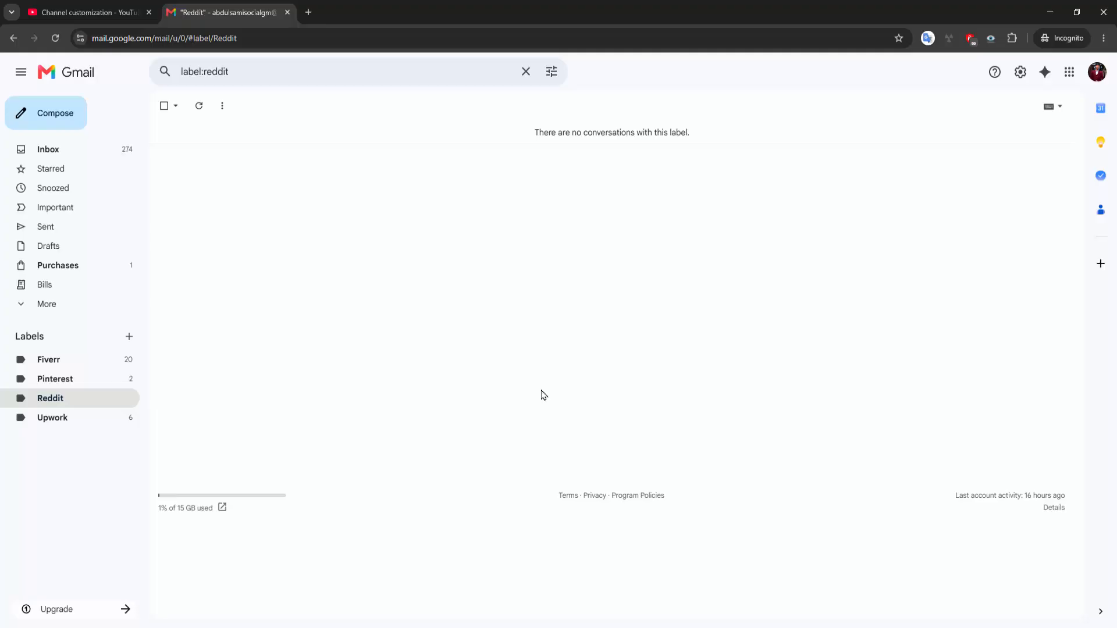
- Open the Reddit Pro email from the inbox and start a filter for messages from the same sender
left_click(49, 151)
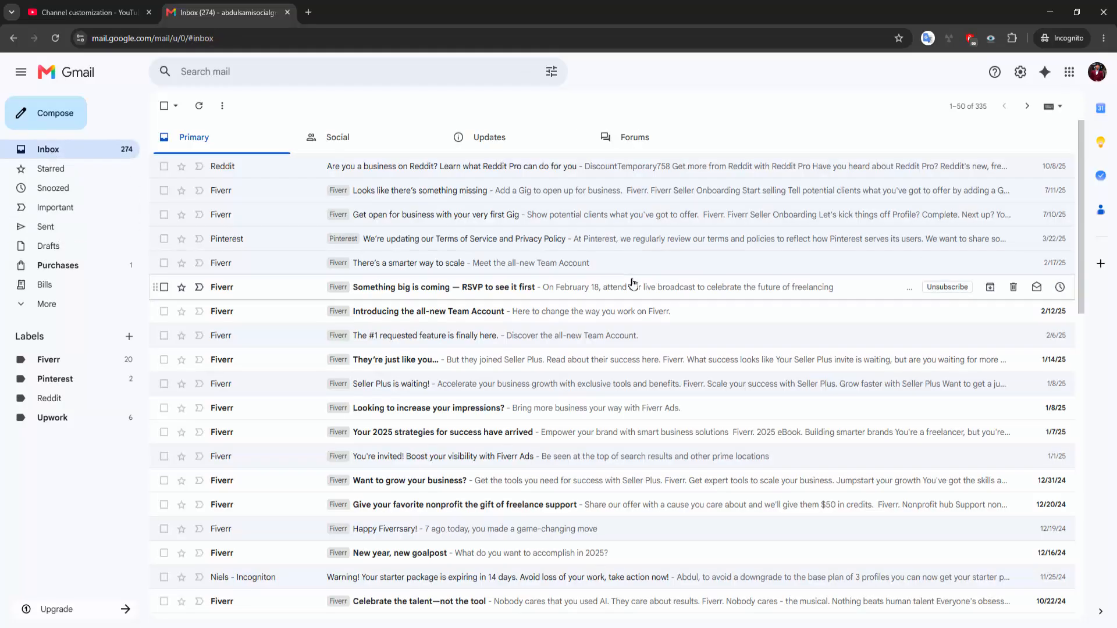
left_click(343, 167)
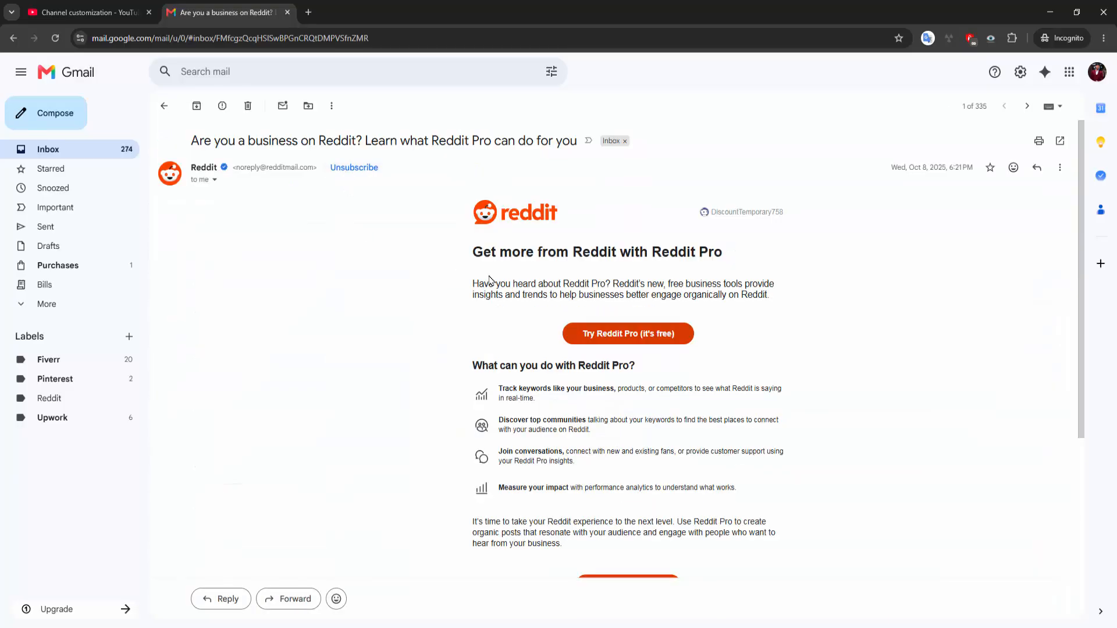
left_click(332, 109)
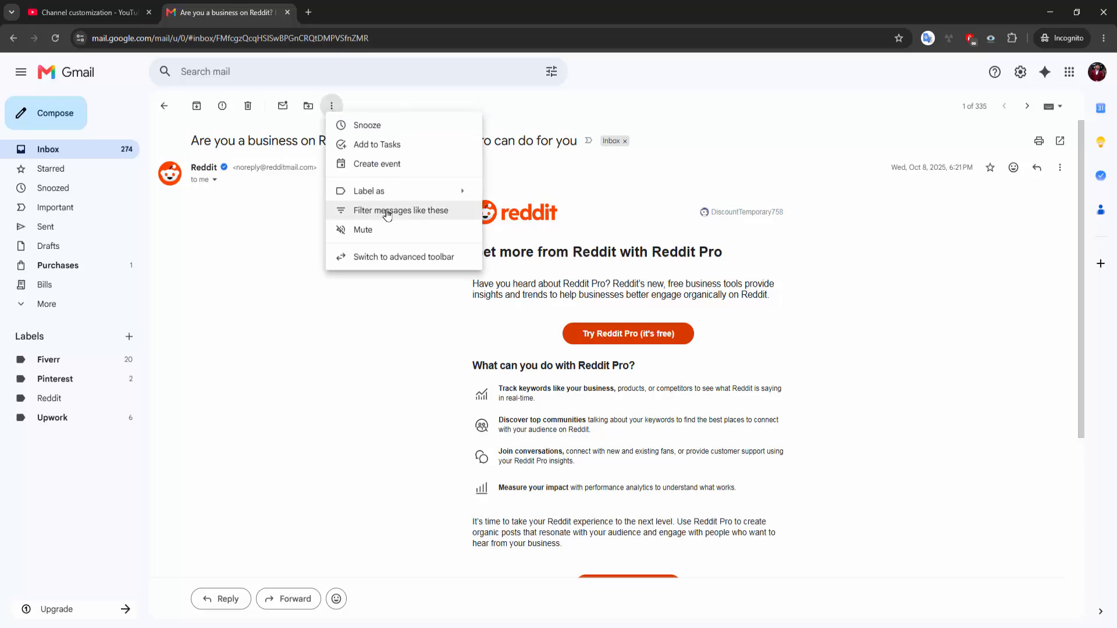
left_click(437, 212)
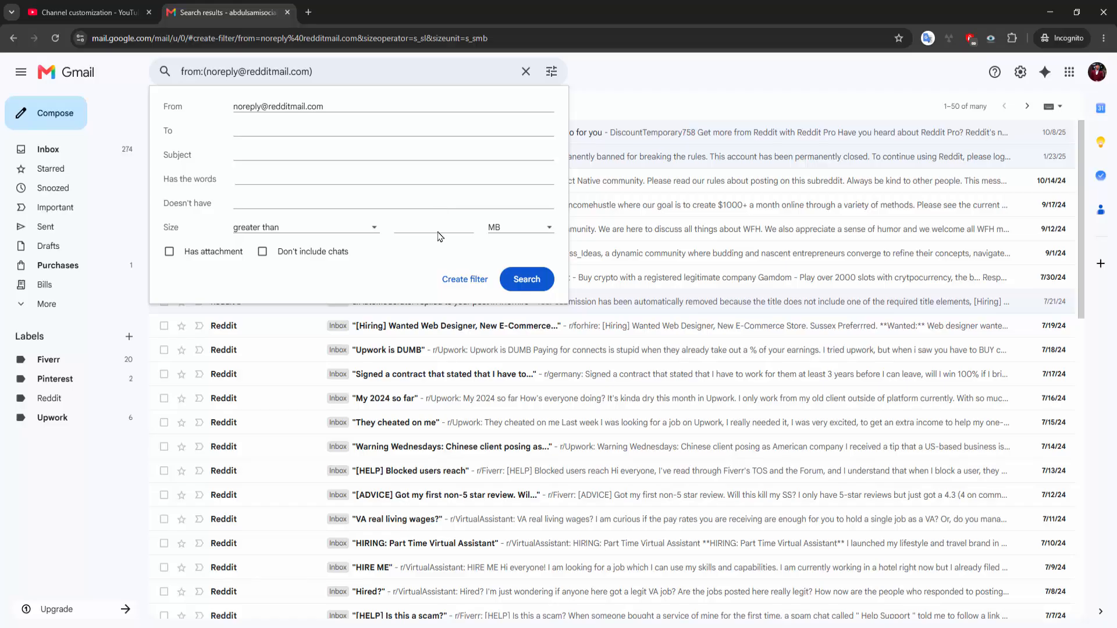
left_click(449, 282)
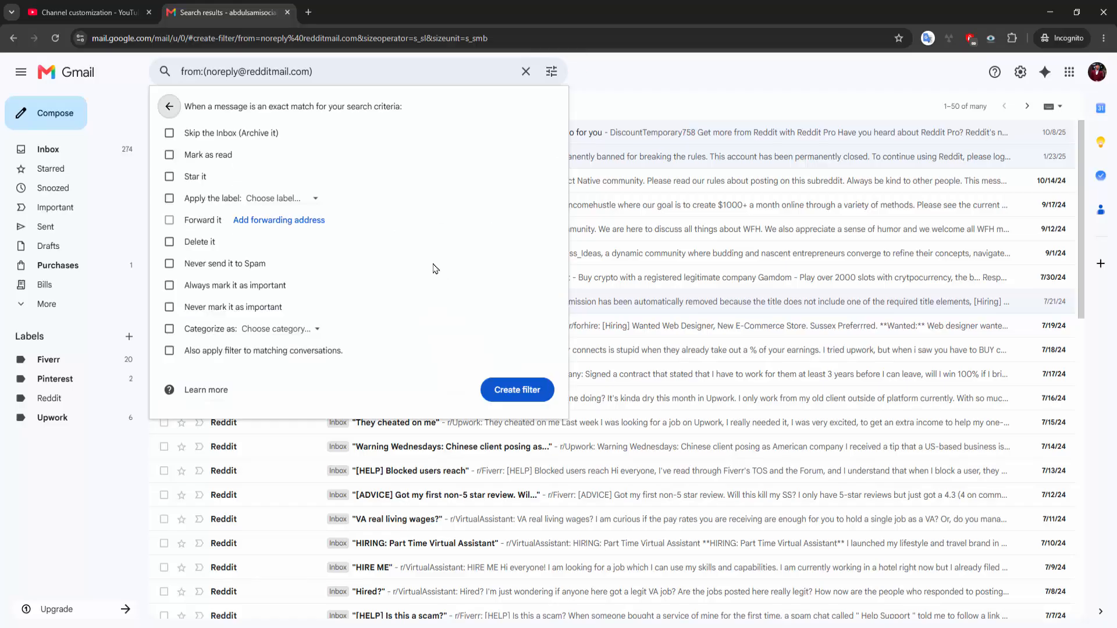
- Create the filter with the Reddit label, Never send it to Spam and matching conversations included, and browse the messages under the Reddit label
left_click(170, 199)
left_click(313, 200)
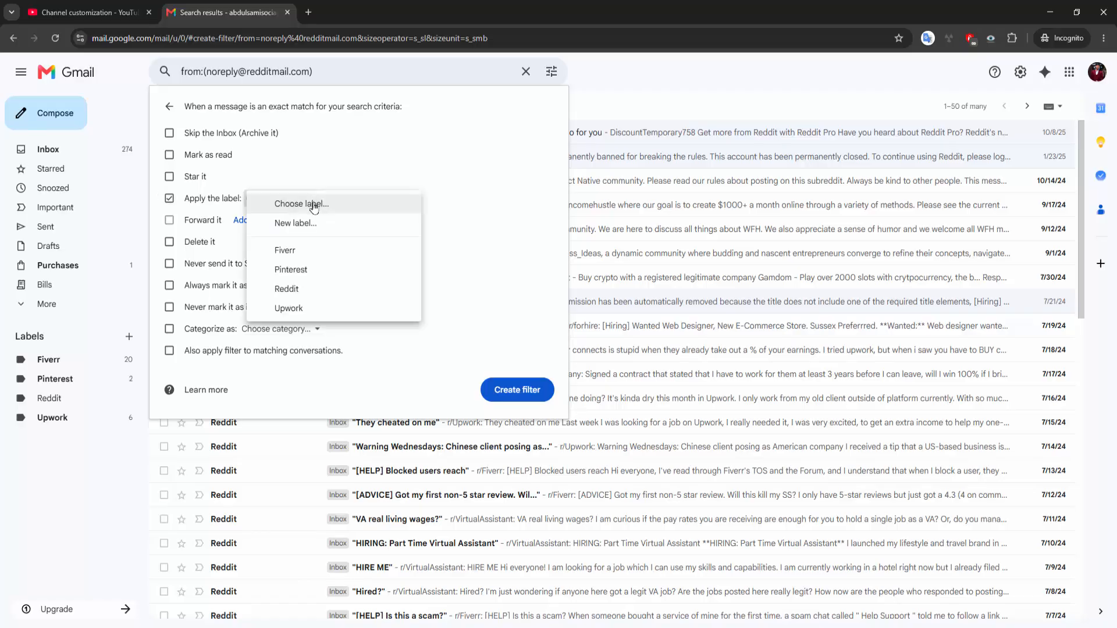
left_click(315, 289)
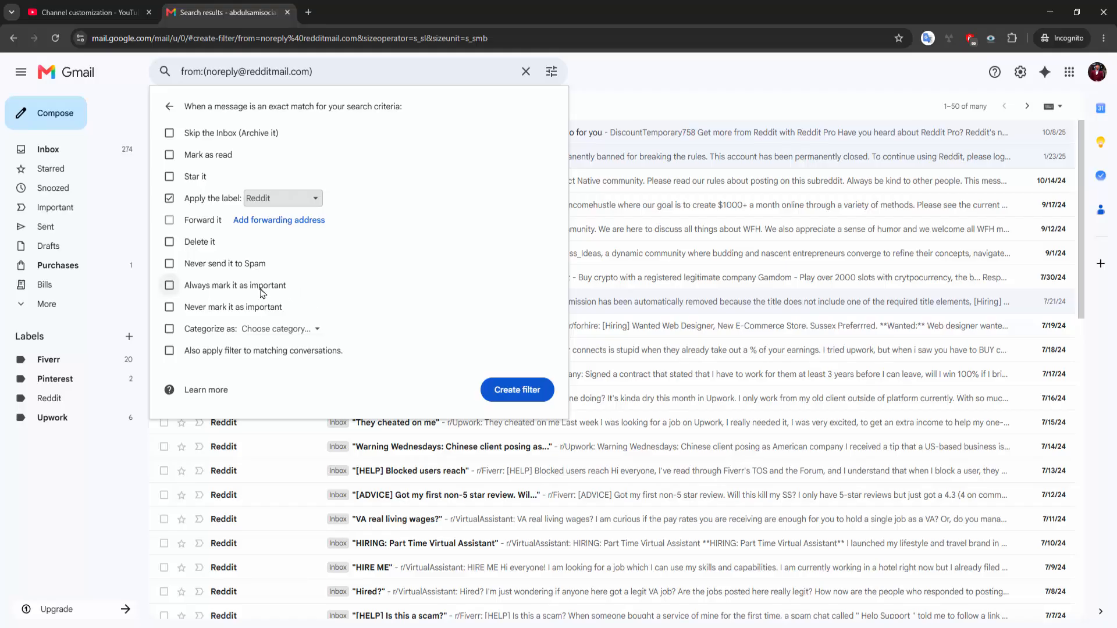
left_click(172, 265)
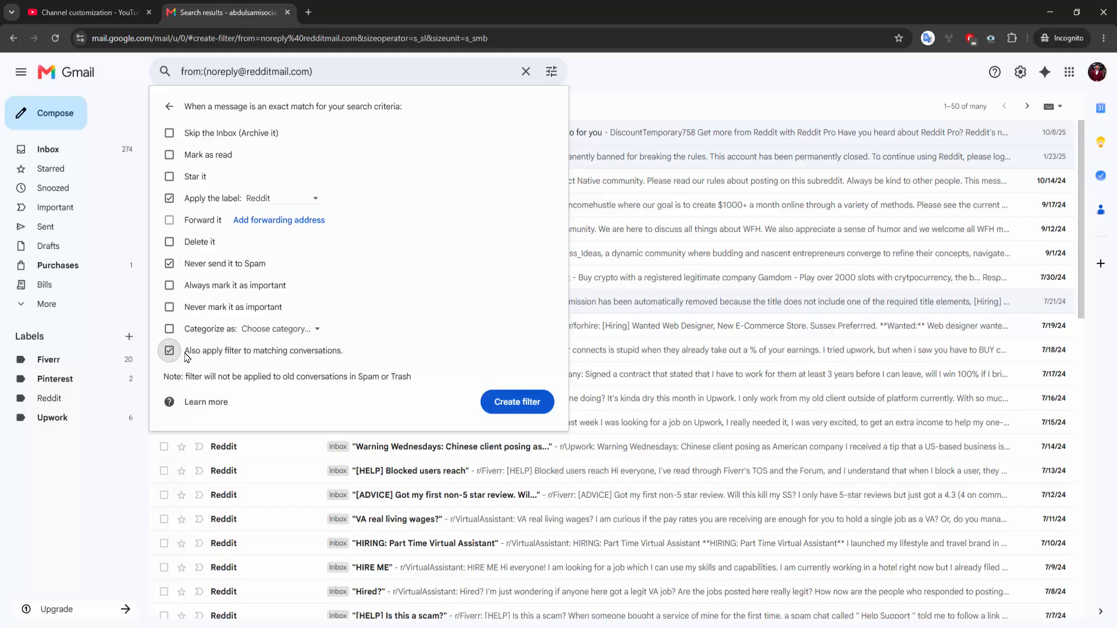
left_click(517, 402)
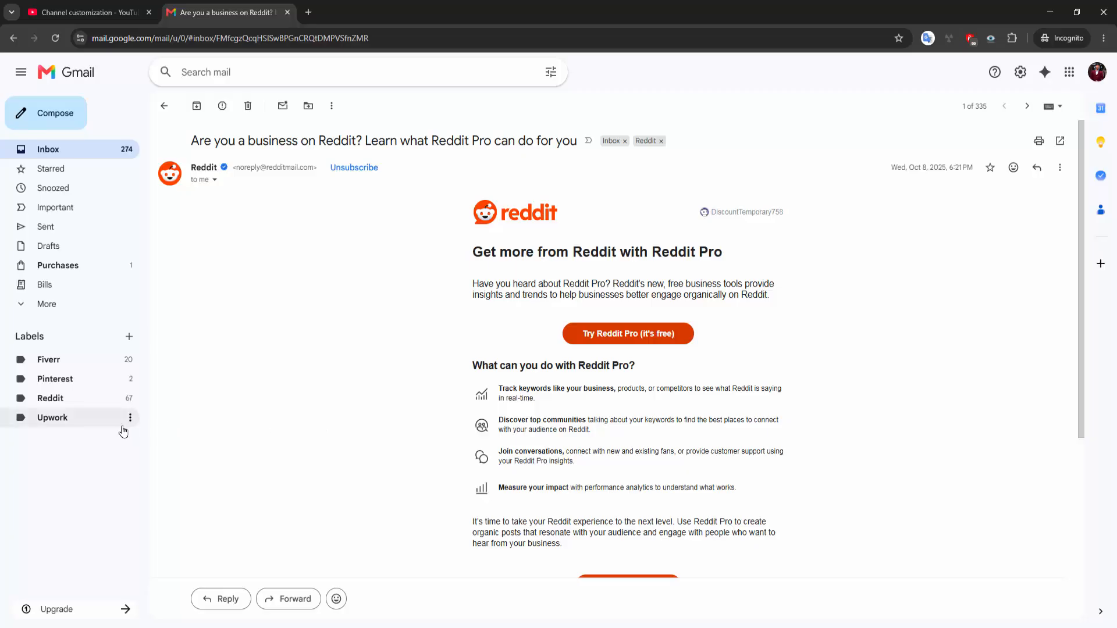
left_click(53, 417)
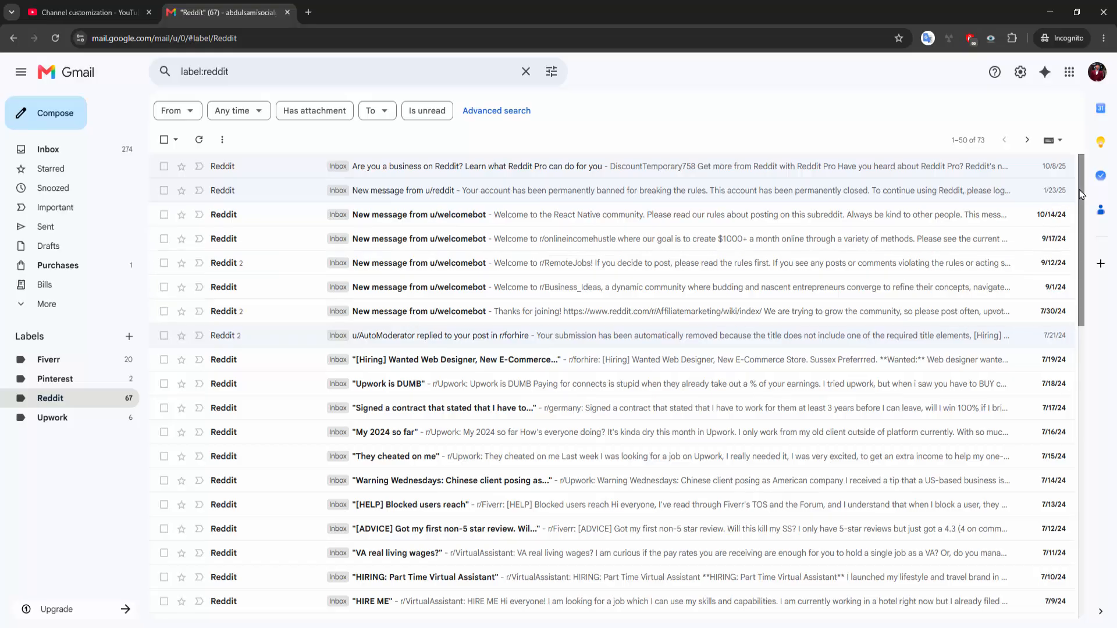
left_click_drag(1081, 194, 984, 180)
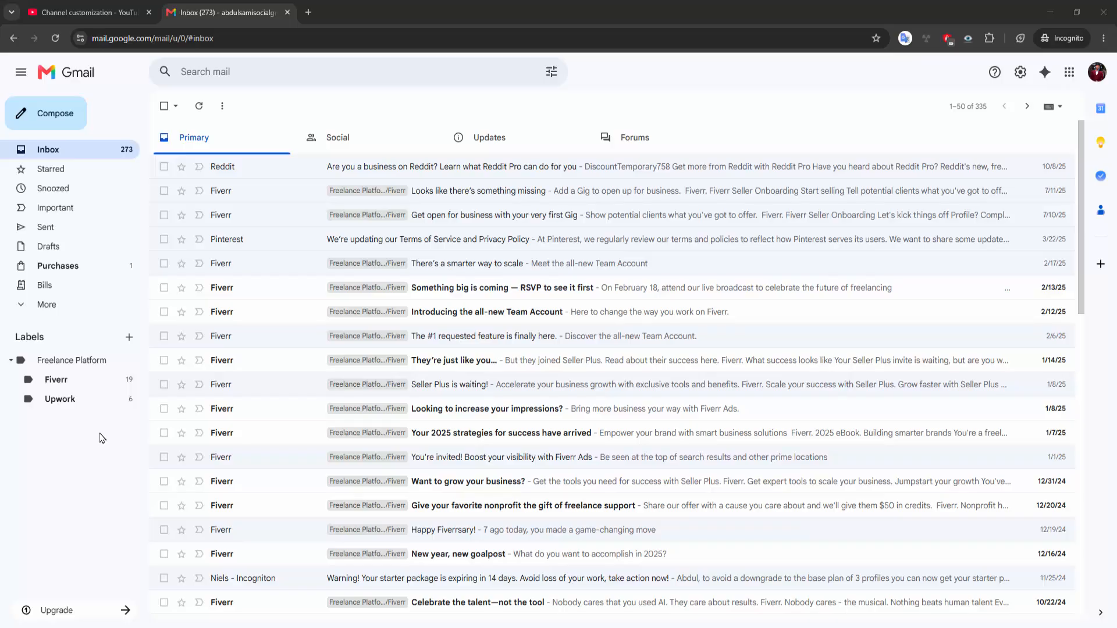
- Create a new top-level label named Social Media
left_click(128, 337)
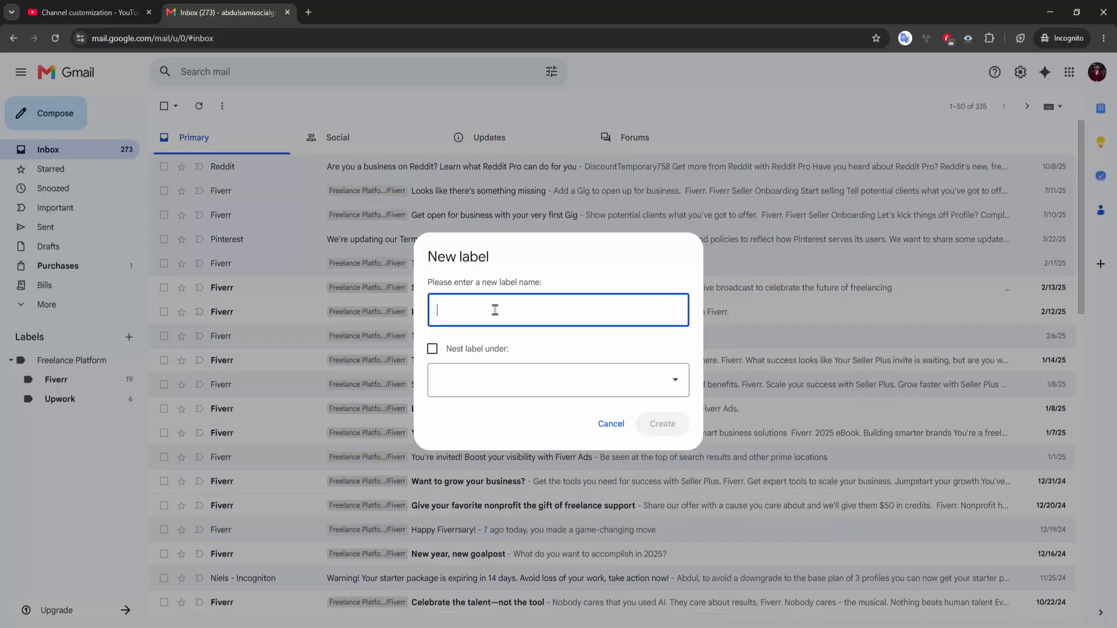
type("So")
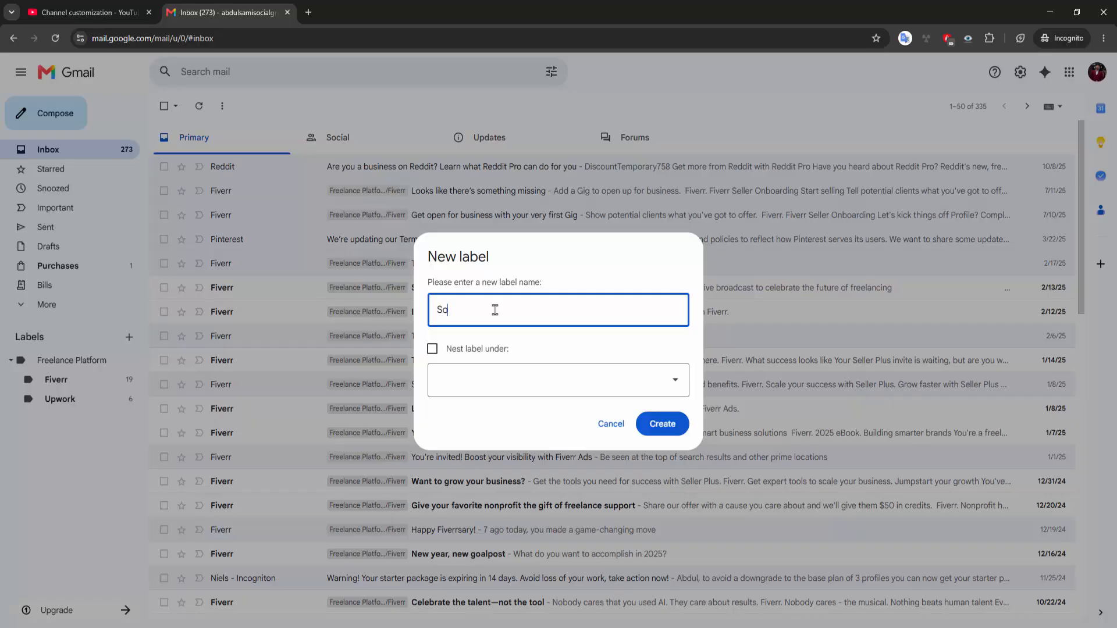
type("cial Media")
left_click(669, 427)
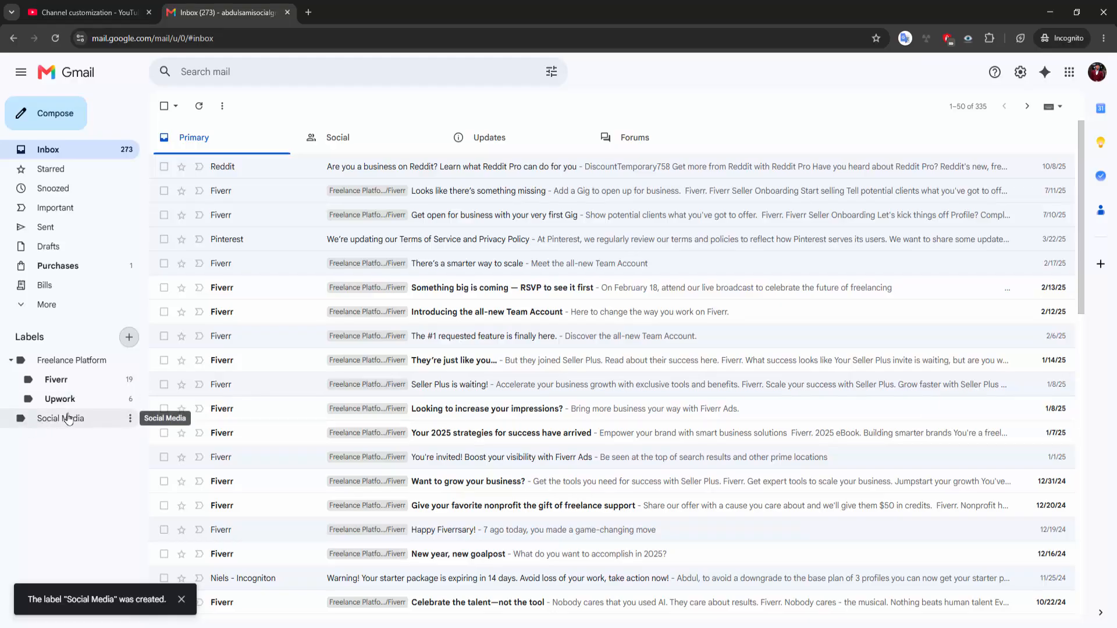
- Create a label named Reddit nested under Social Media
left_click(130, 339)
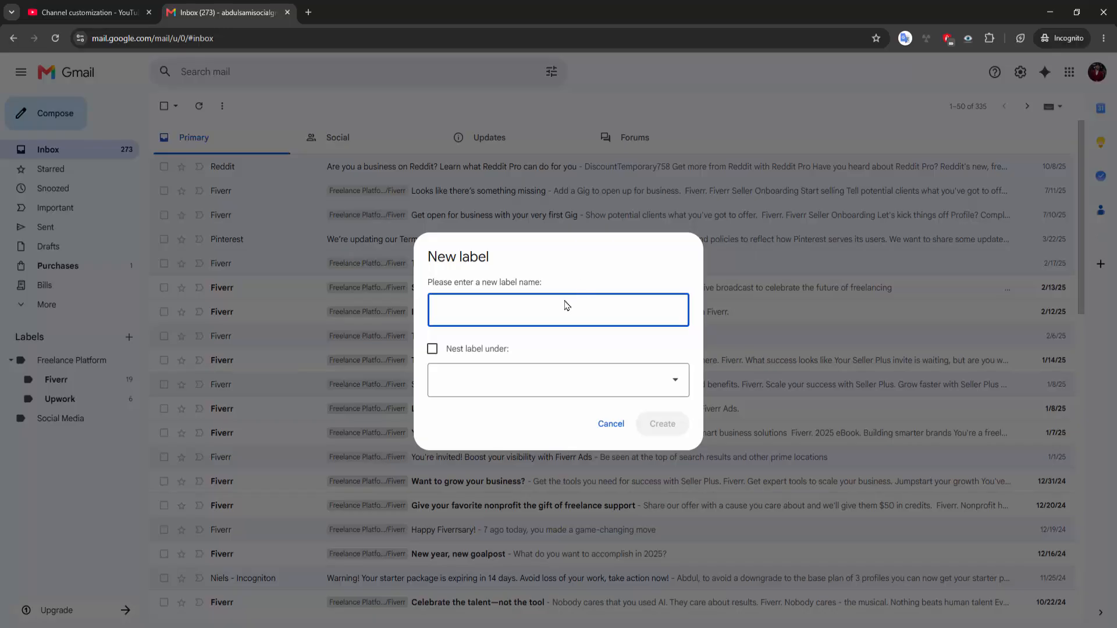
type("Reddit")
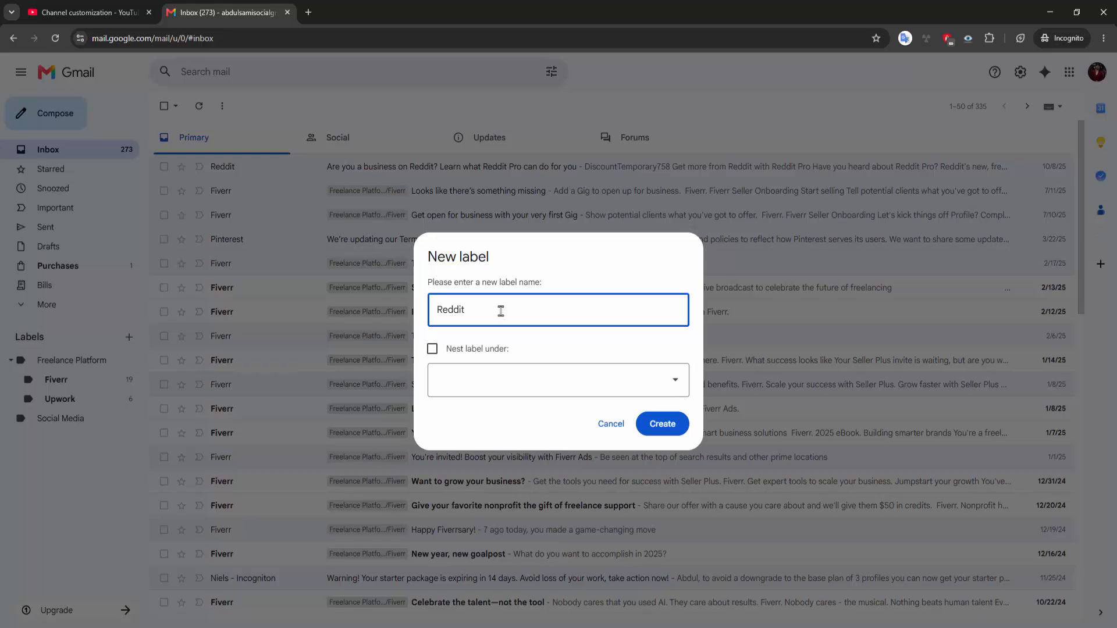
double_click(461, 353)
left_click(494, 350)
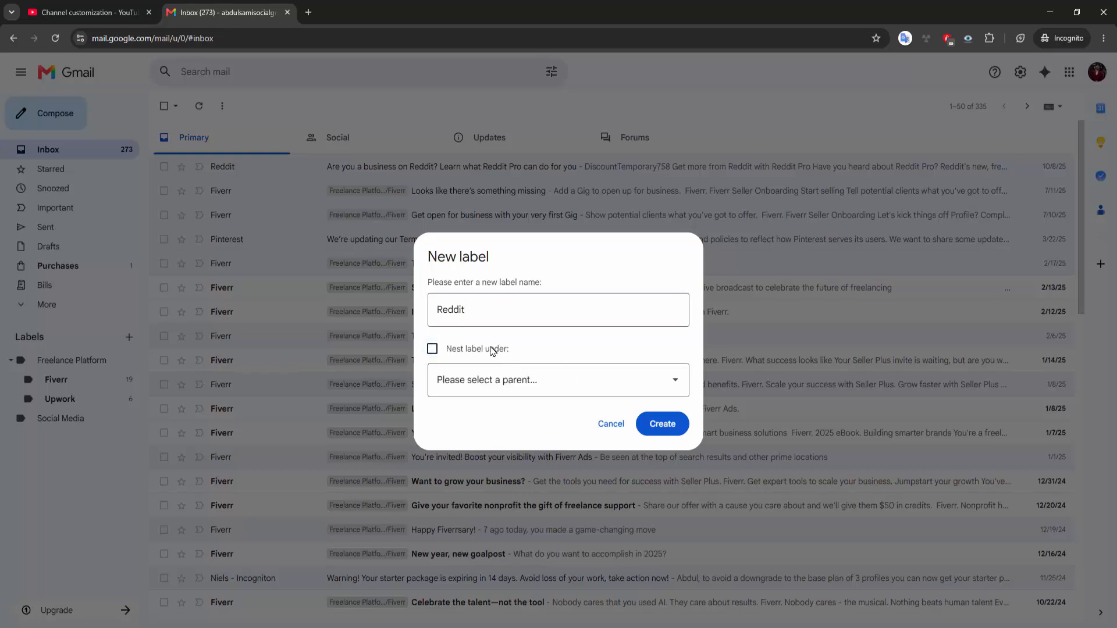
left_click(542, 384)
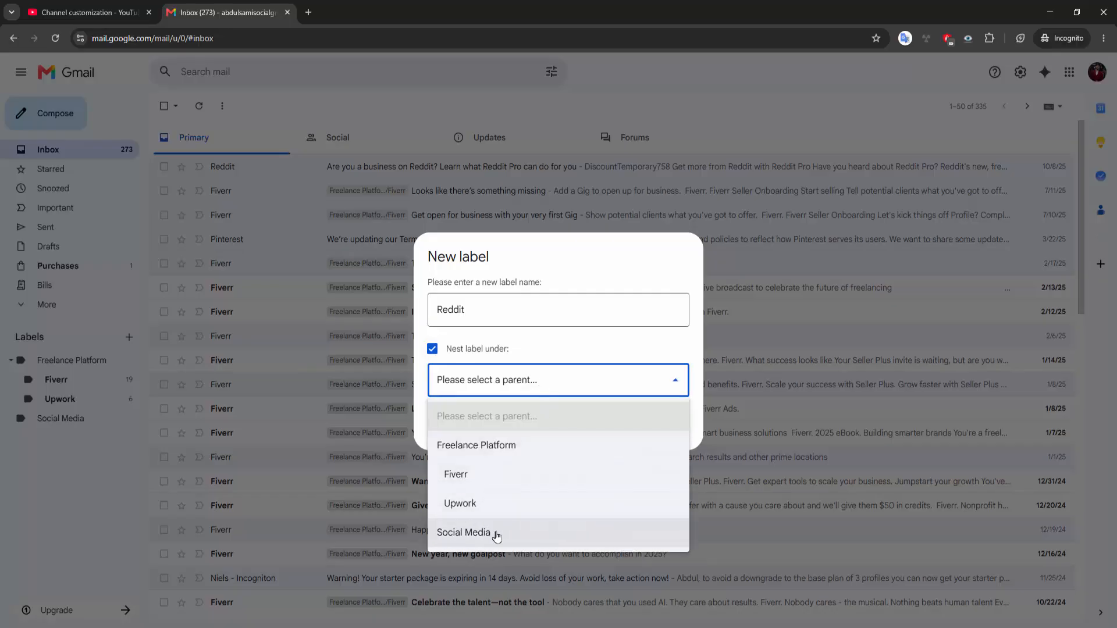
left_click(478, 535)
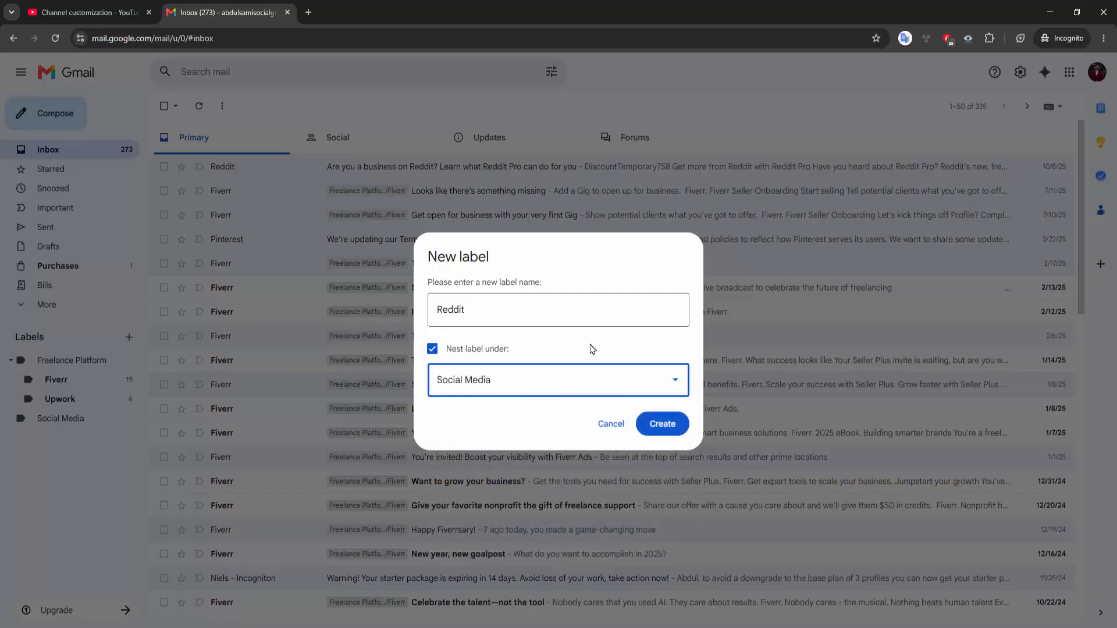
left_click(658, 428)
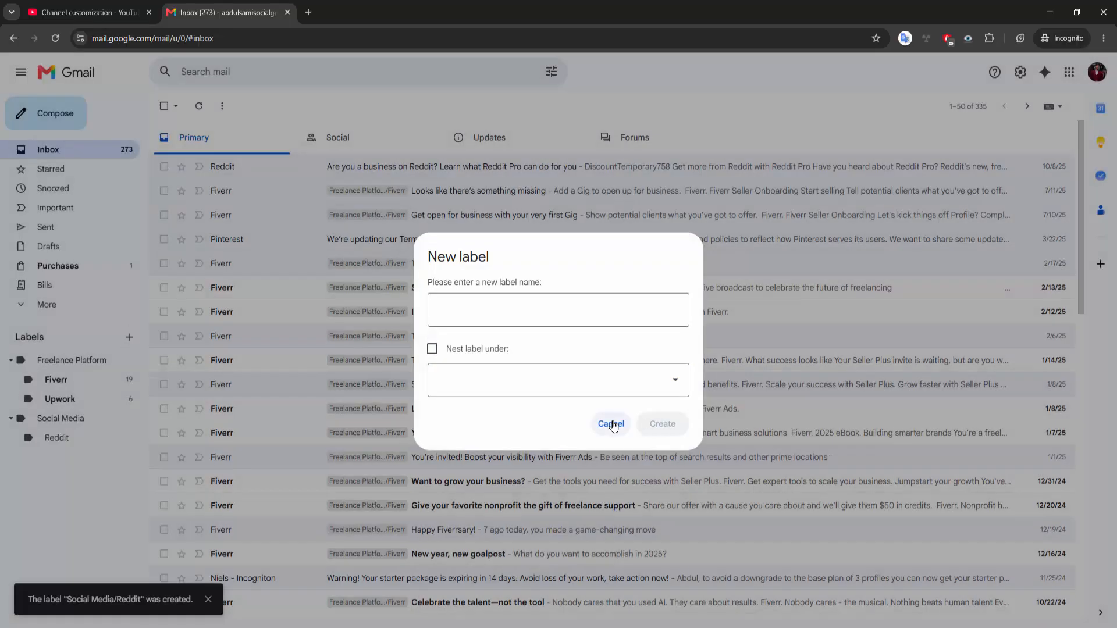
left_click(611, 424)
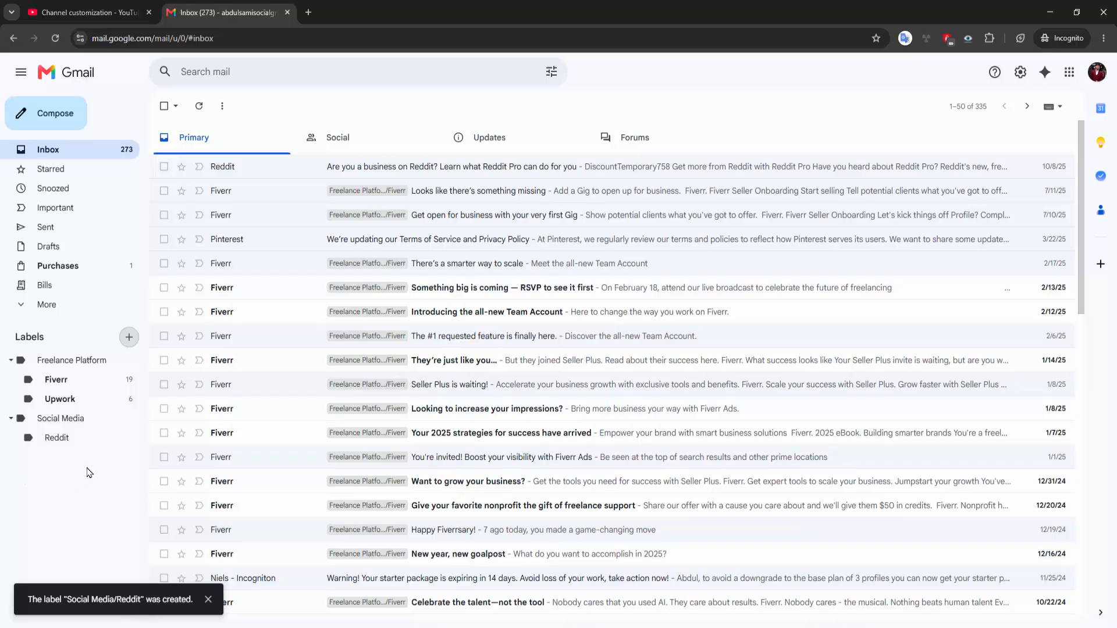
- Create a label named Pinterest nested under Social Media
left_click(129, 338)
type("Pinterest")
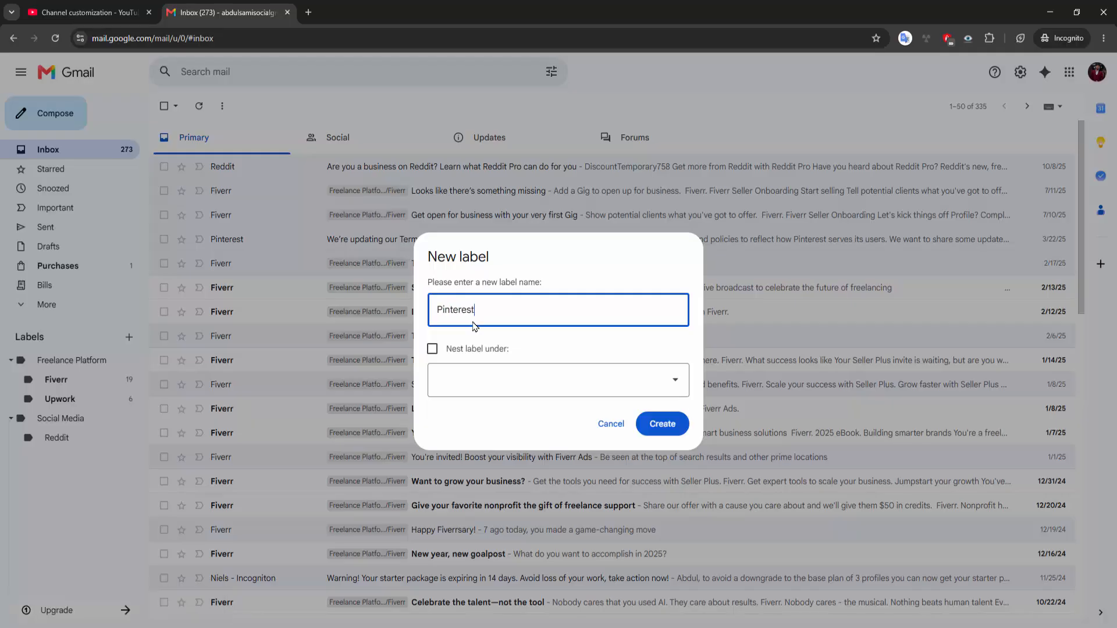
key("Tab")
key("Tab")
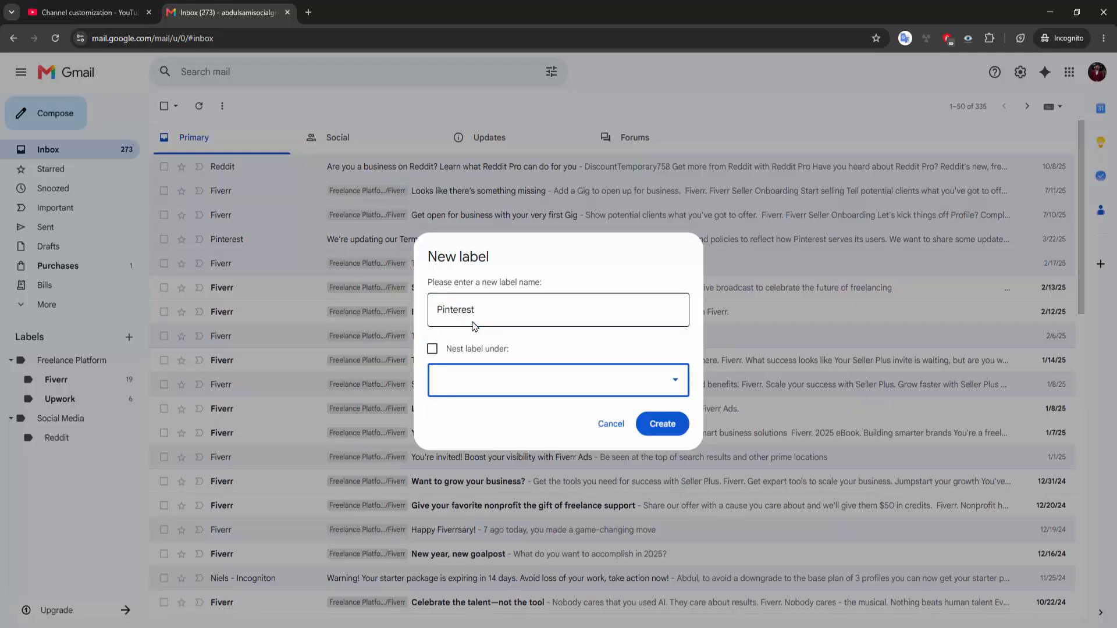
left_click(482, 382)
left_click(482, 382)
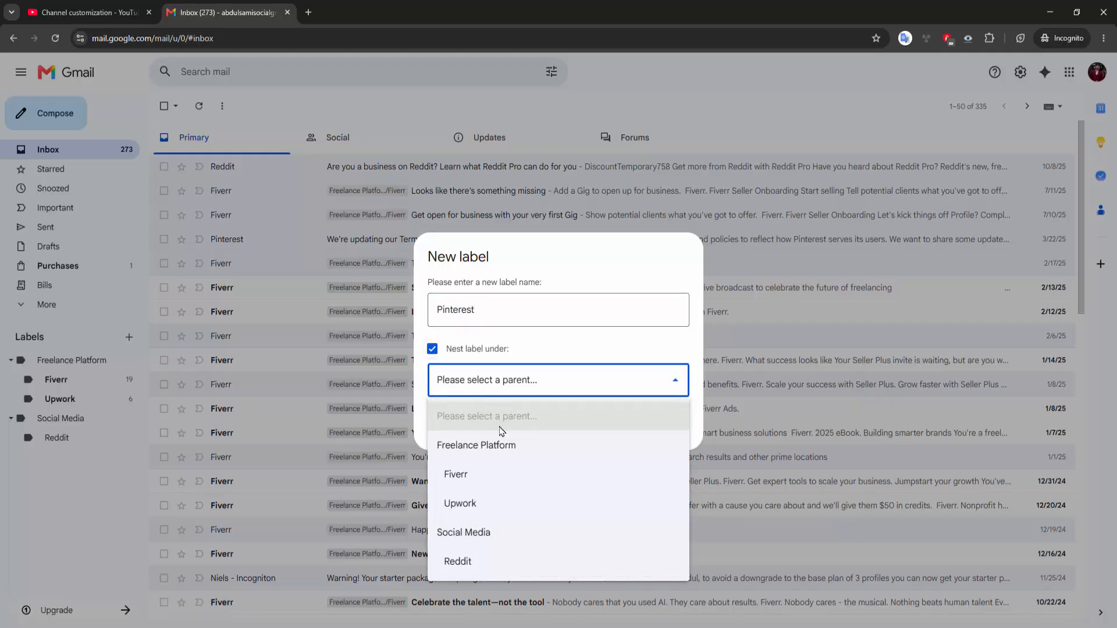
left_click(494, 541)
left_click(668, 425)
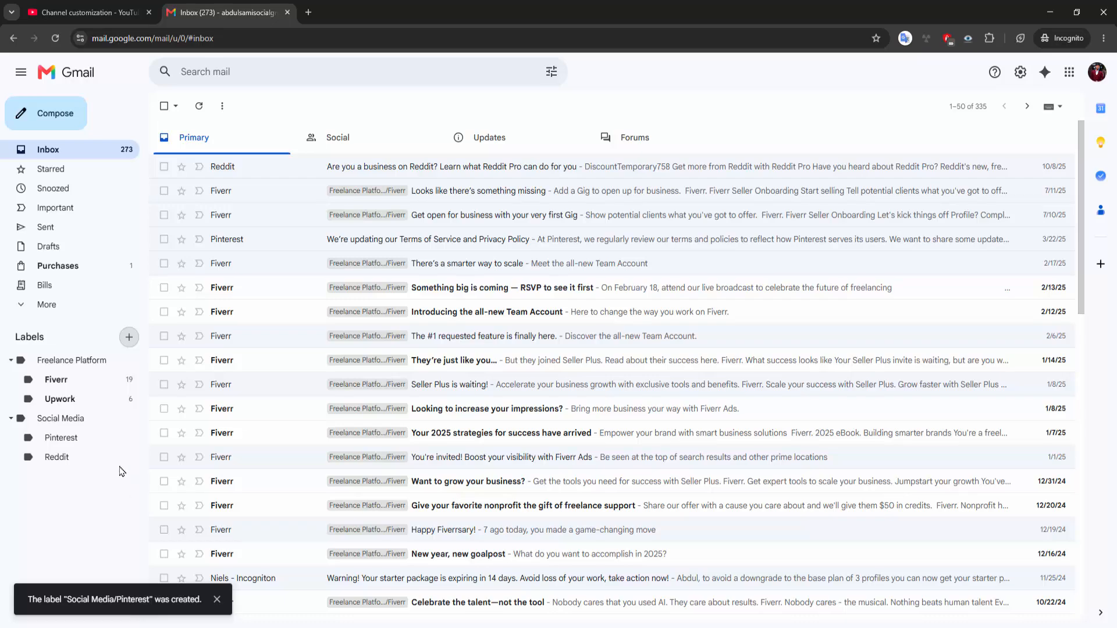
- Check the contents of the Pinterest, Reddit and Social Media labels in turn
left_click(64, 436)
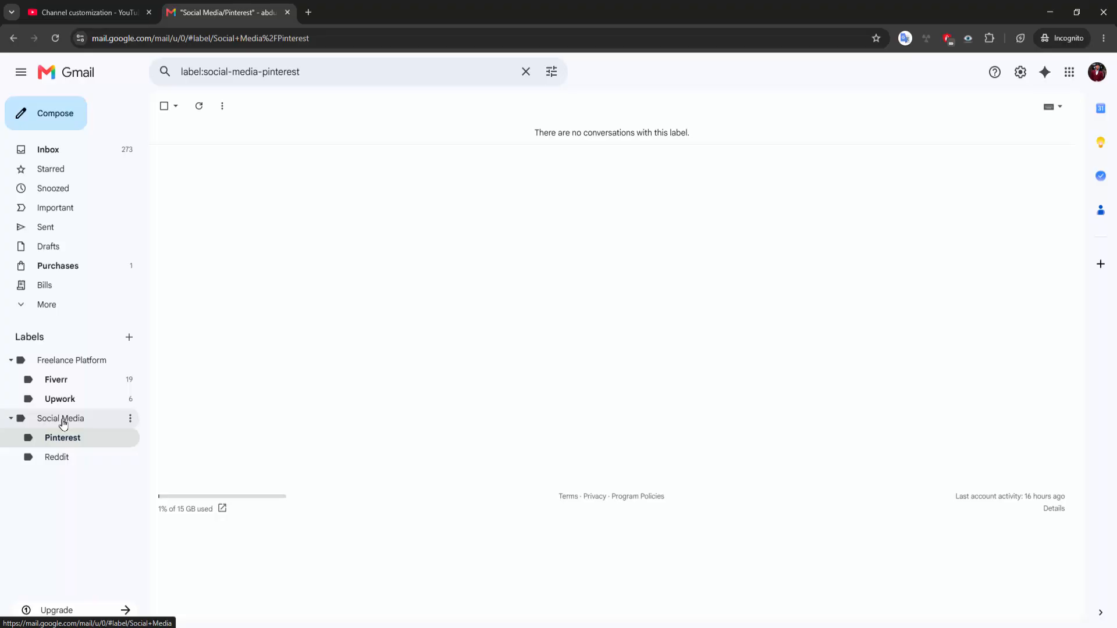
left_click(51, 458)
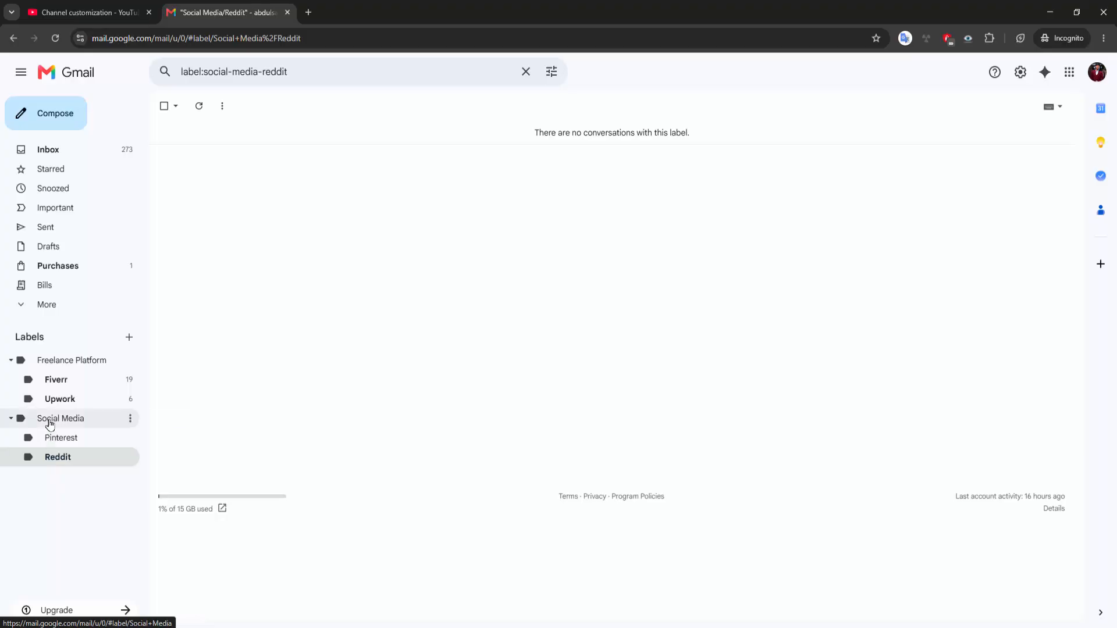
left_click(49, 423)
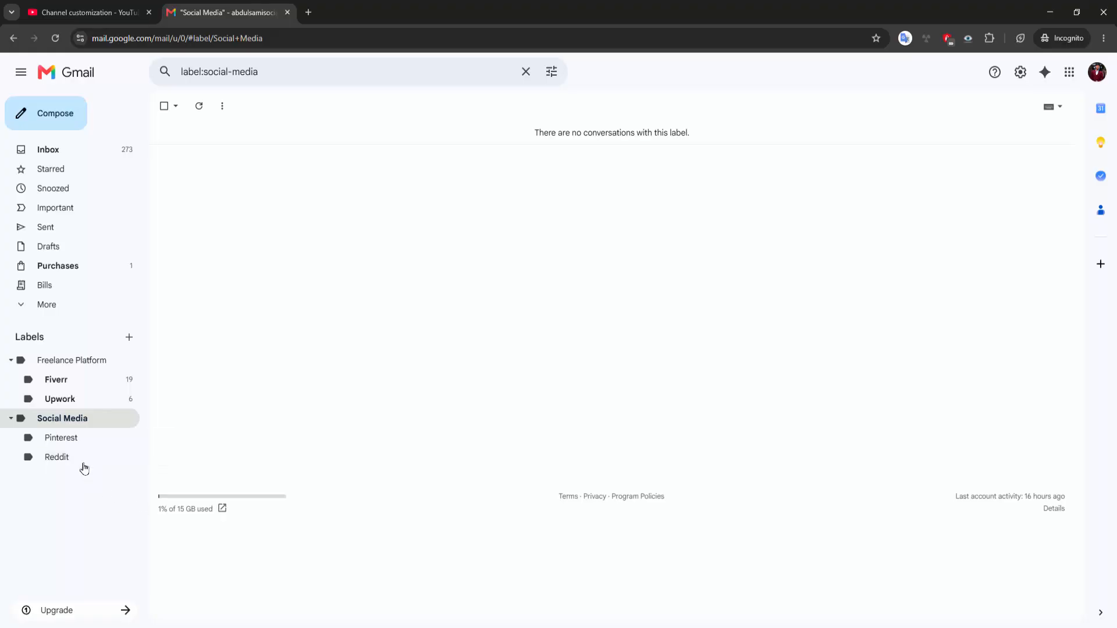
- Start a filter for the sender of the inbox message "Are you a business on Reddit?" and proceed to its actions
left_click(51, 152)
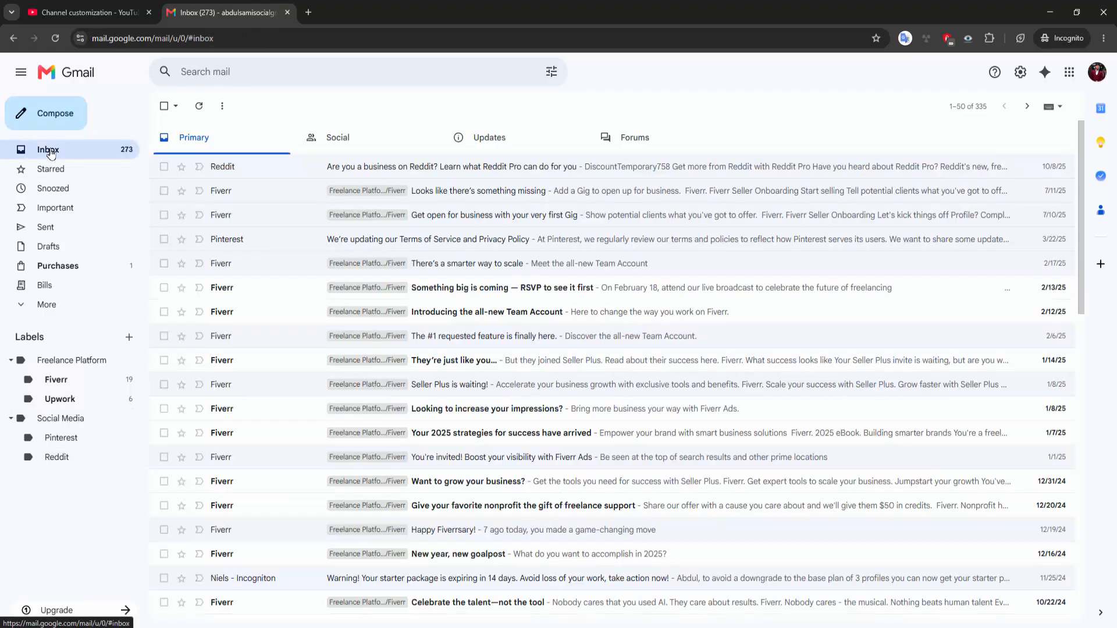
left_click(525, 168)
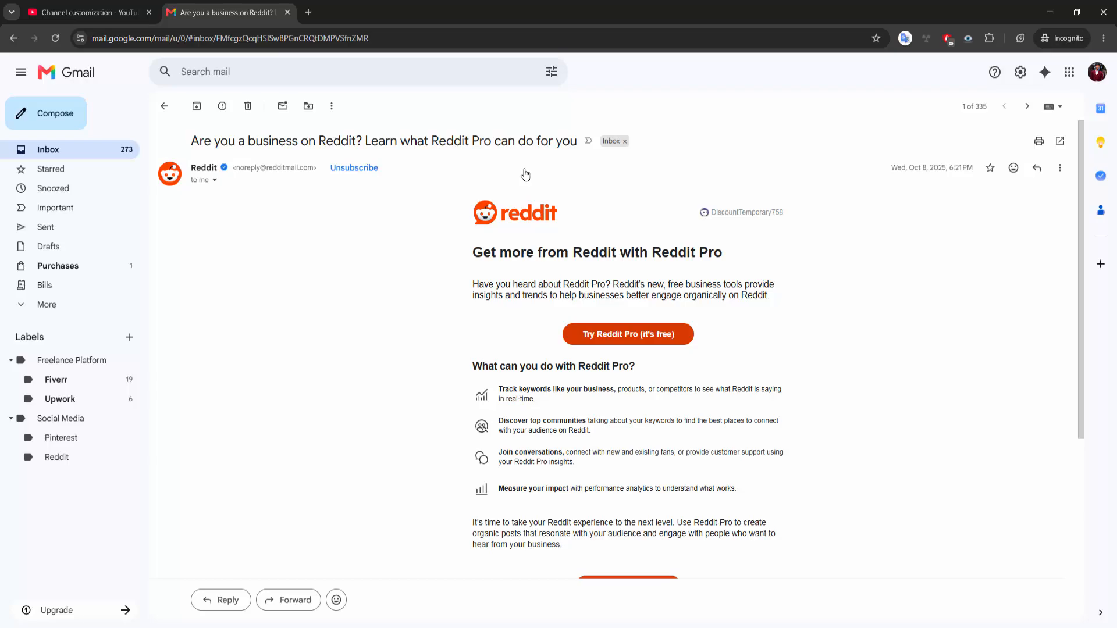
left_click(332, 108)
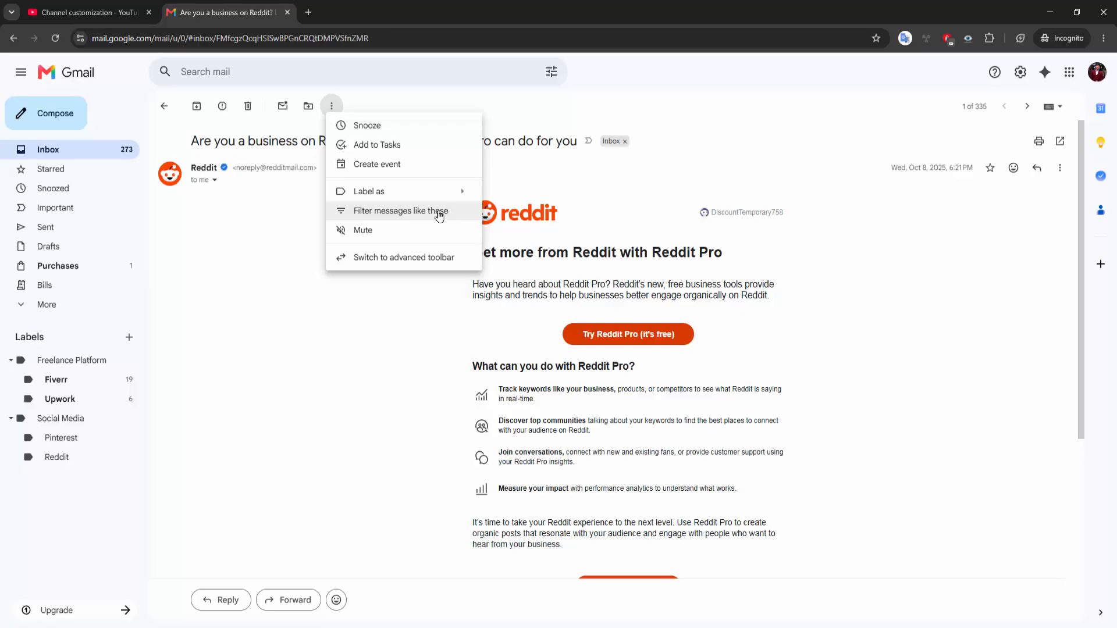
left_click(439, 214)
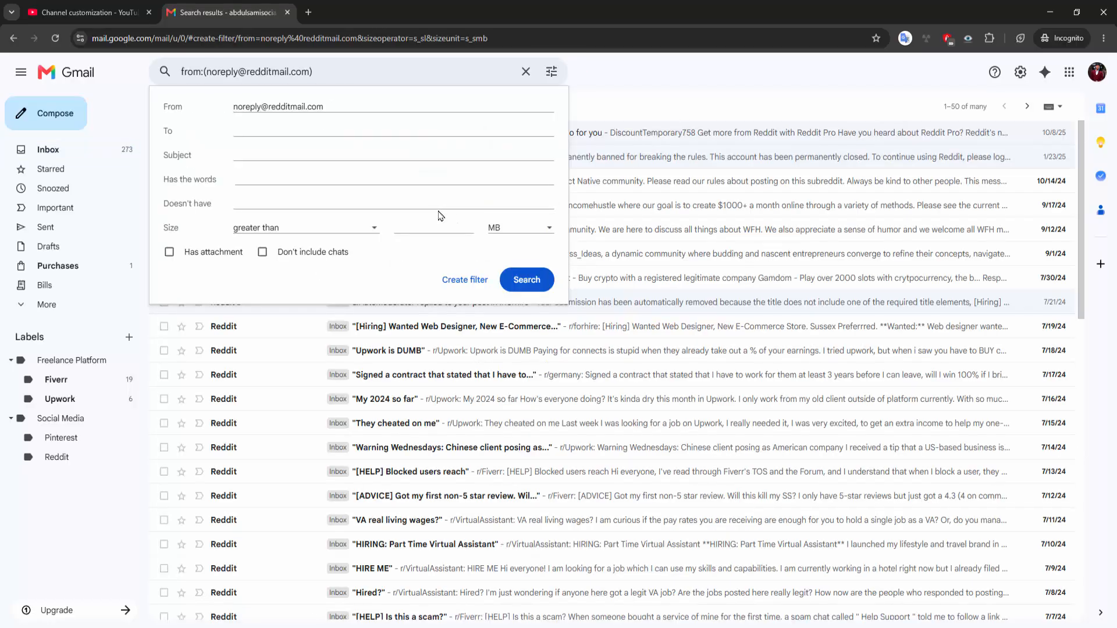
left_click(463, 281)
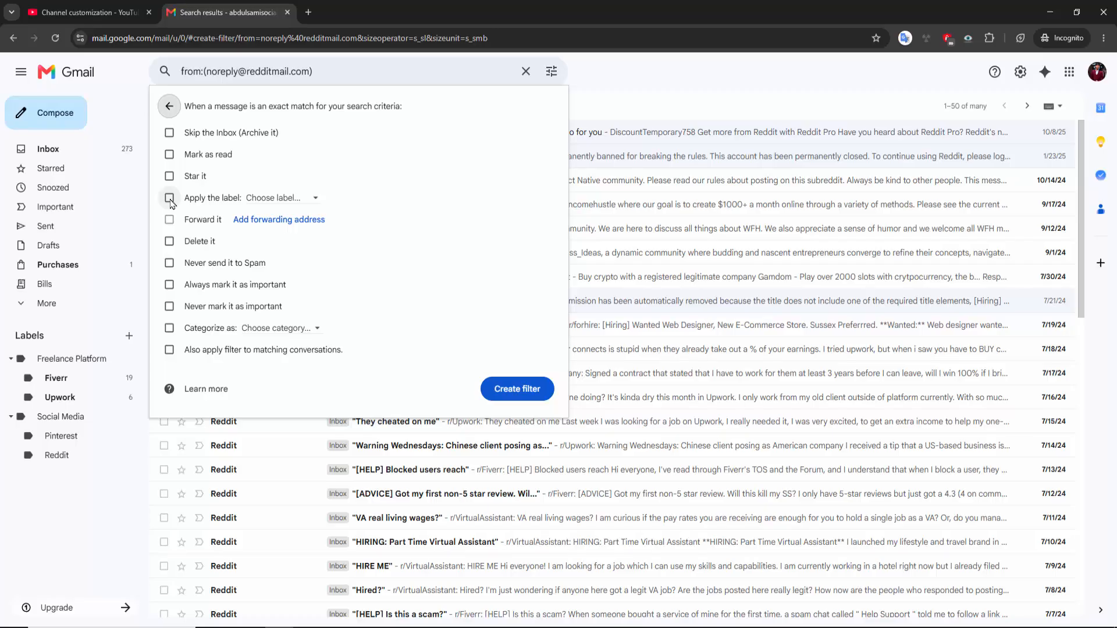
- Create the filter with the label Social Media/Reddit, Never send it to Spam, and application to matching conversations
left_click(169, 199)
left_click(308, 201)
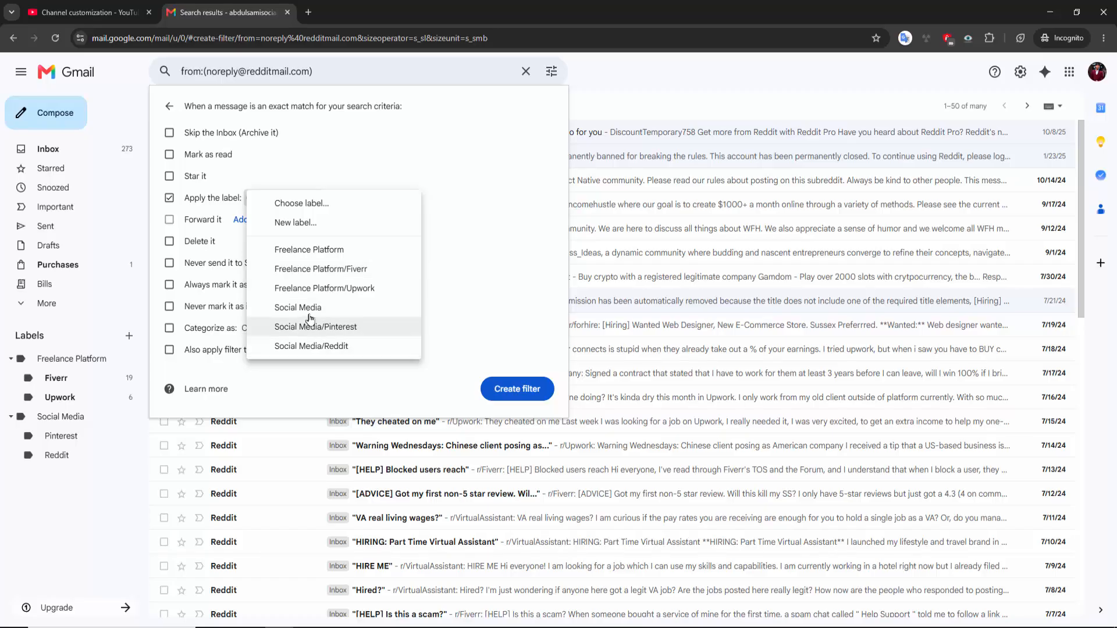
left_click(292, 347)
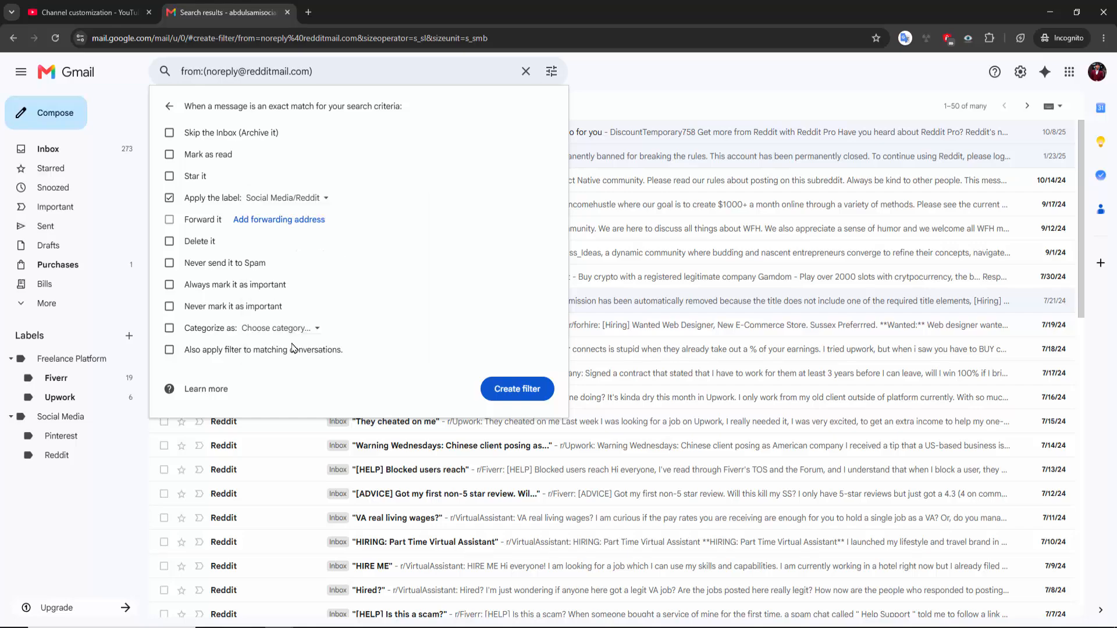
left_click(169, 265)
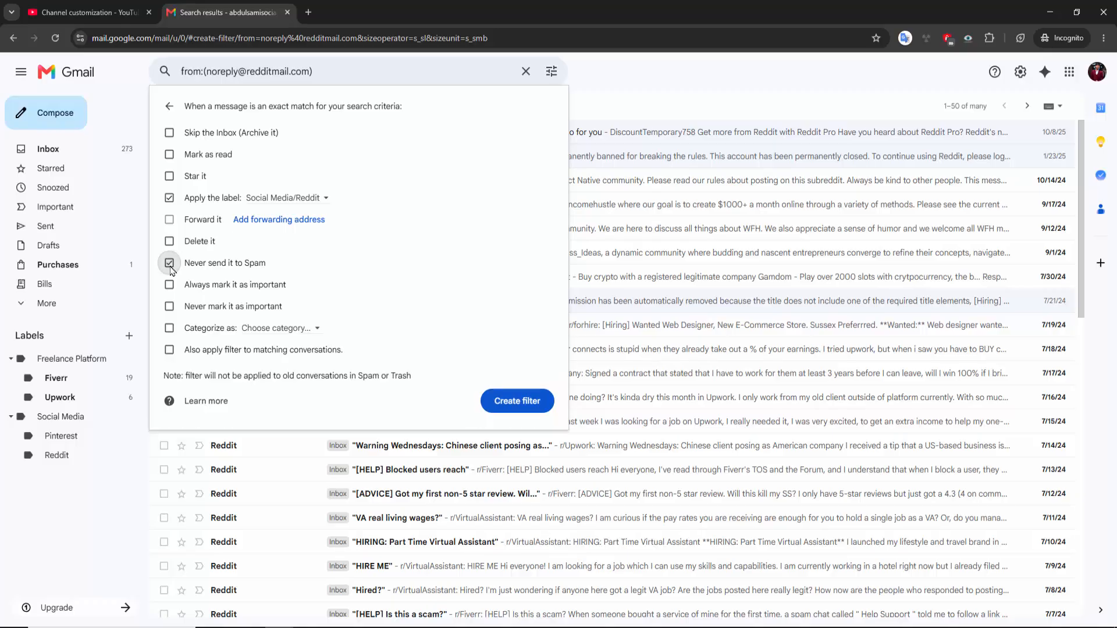
left_click(171, 351)
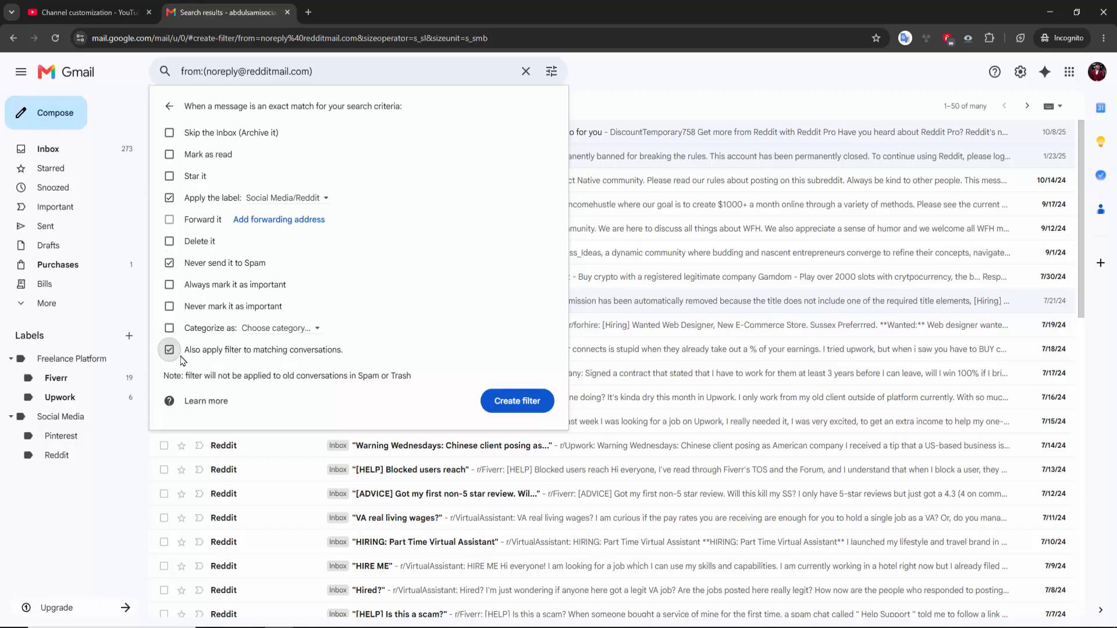
left_click(517, 401)
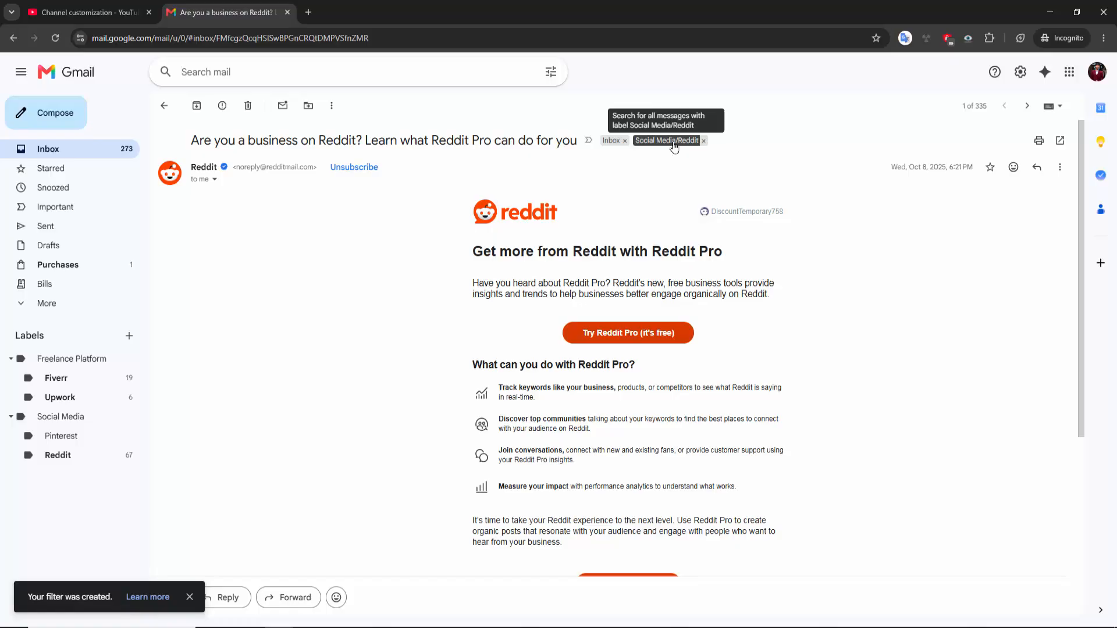
- Check which messages are filed under the Reddit label
left_click(63, 454)
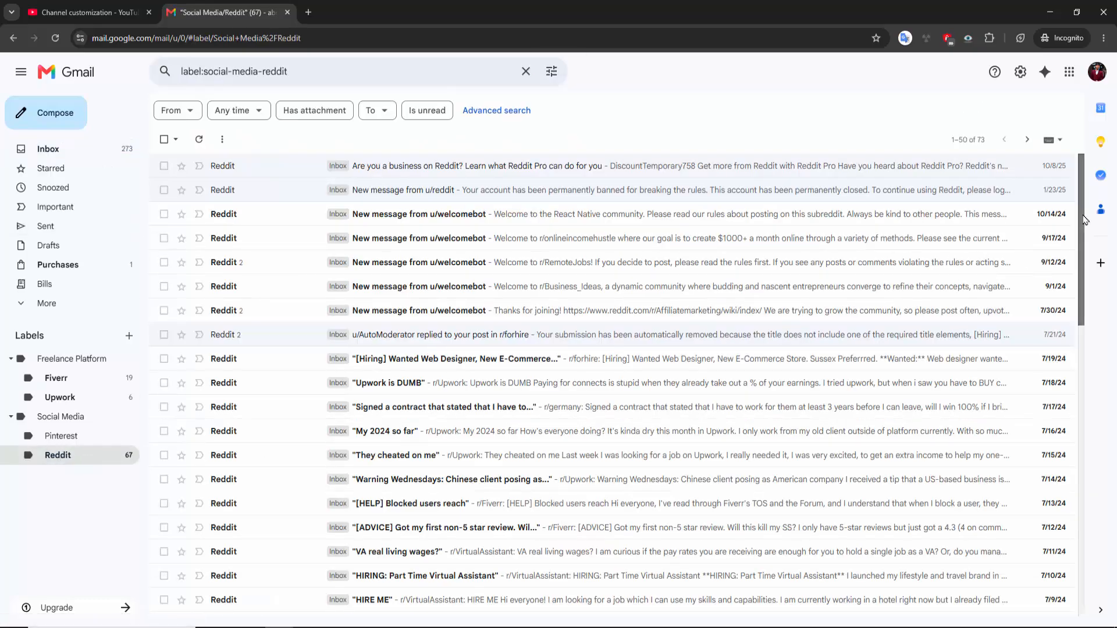
mouse_move(1081, 220)
left_mouse_down()
mouse_move(1085, 526)
mouse_move(1082, 231)
left_mouse_up()
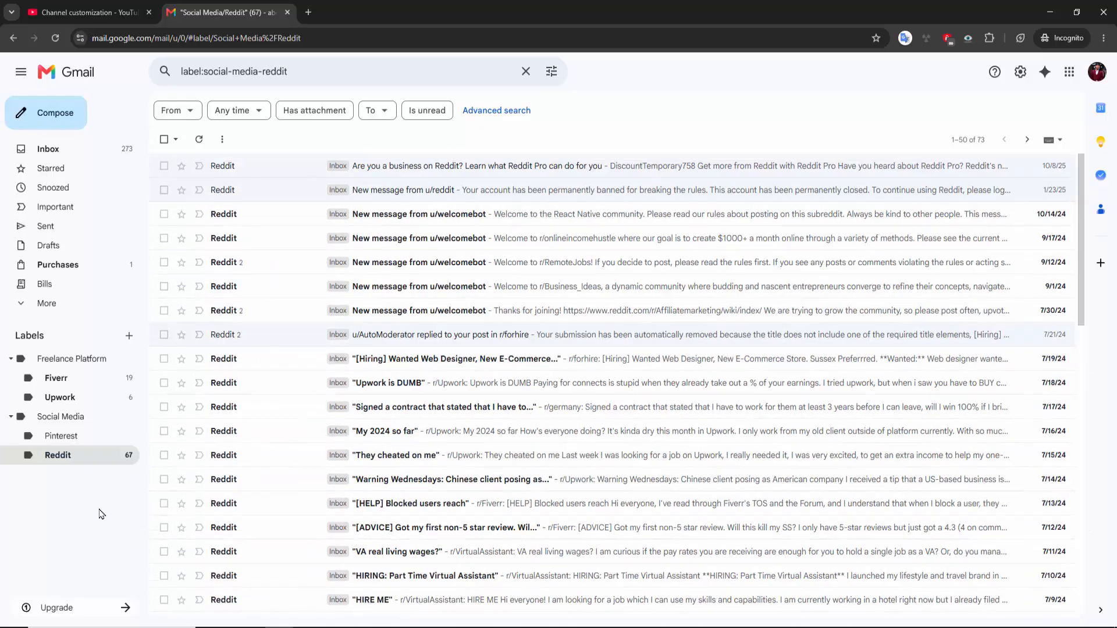
right_click(77, 480)
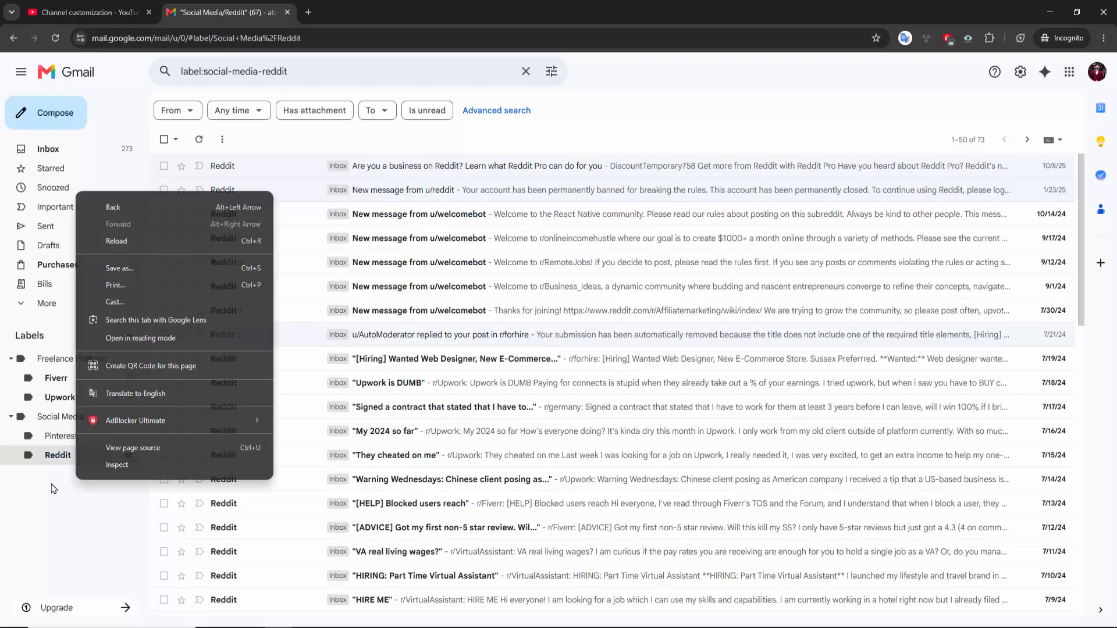
left_click(54, 489)
- Search all mail for "pinterest" and open the message "We're updating our Terms of Service and Privacy Policy"
left_click(70, 153)
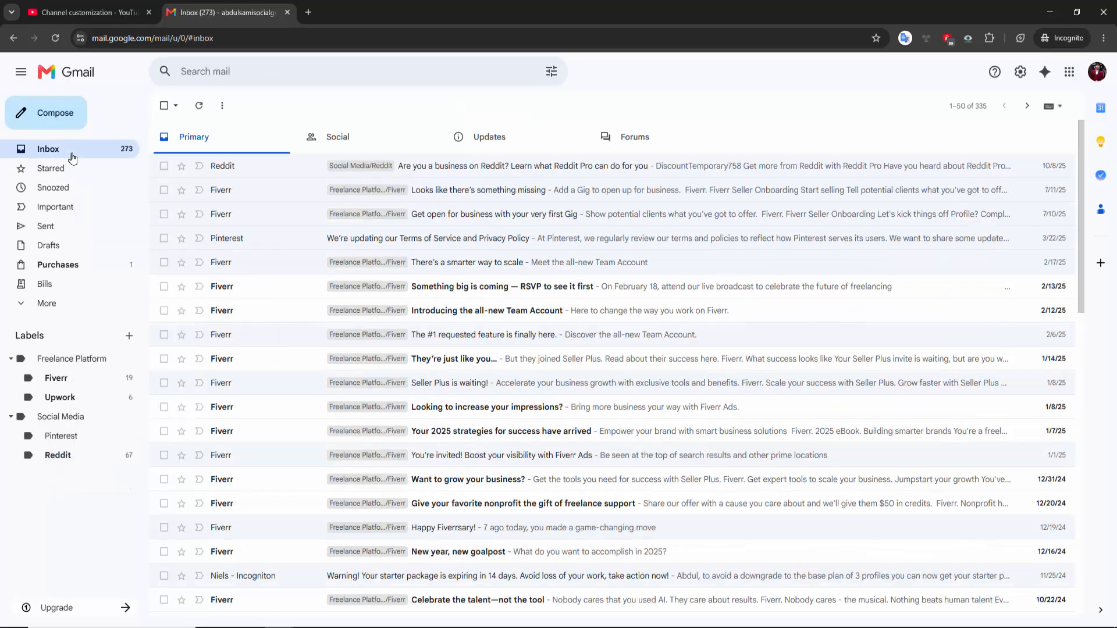
left_click(428, 68)
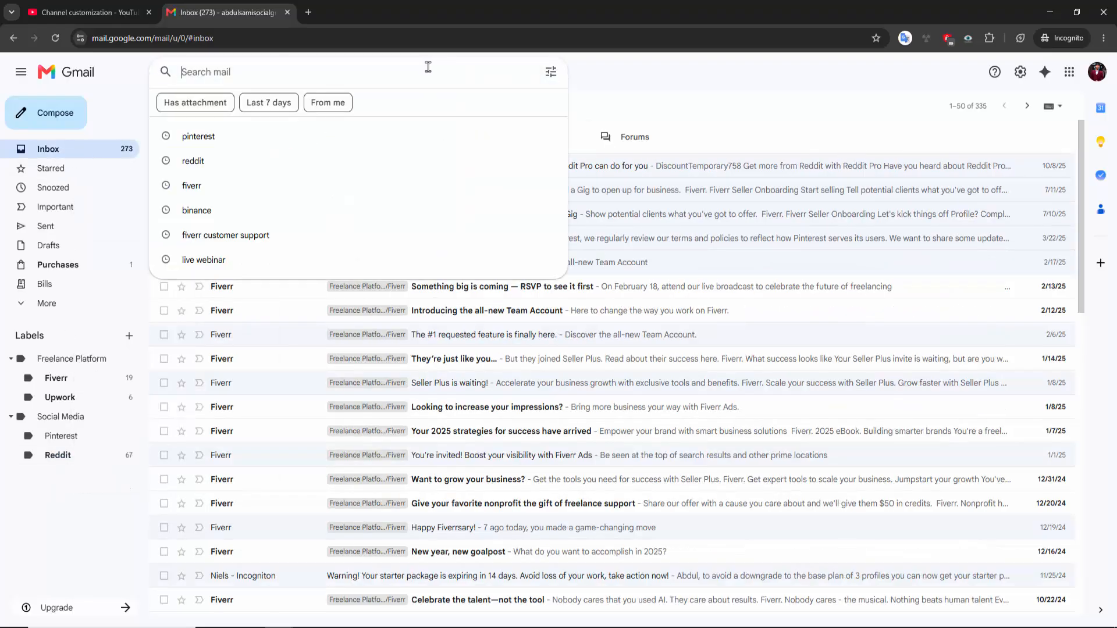
type("pinterest")
key("Return")
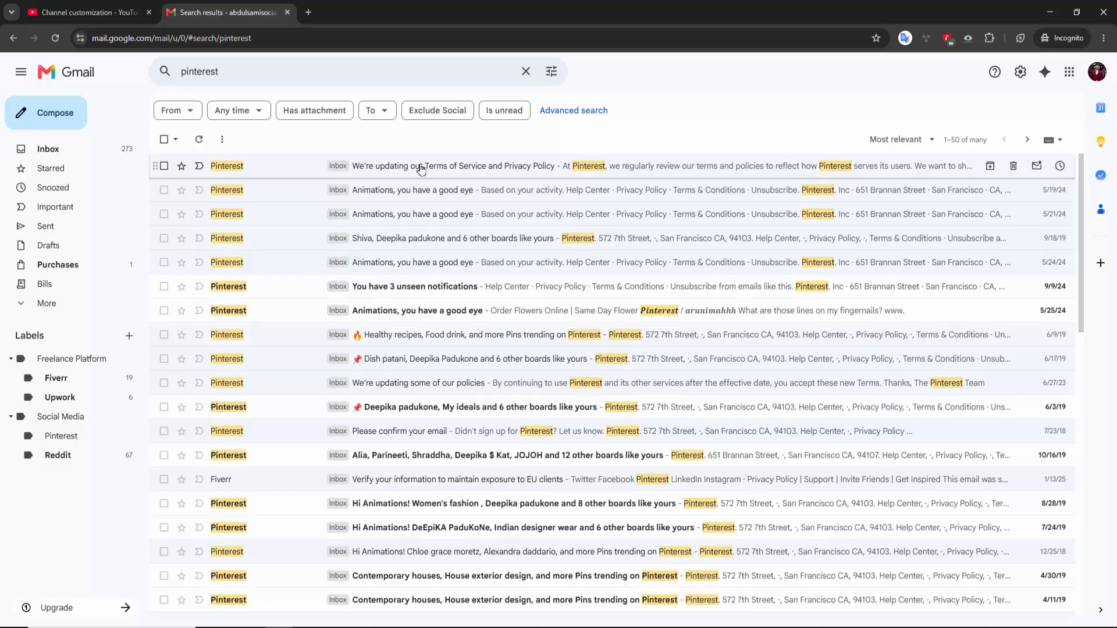
left_click(421, 169)
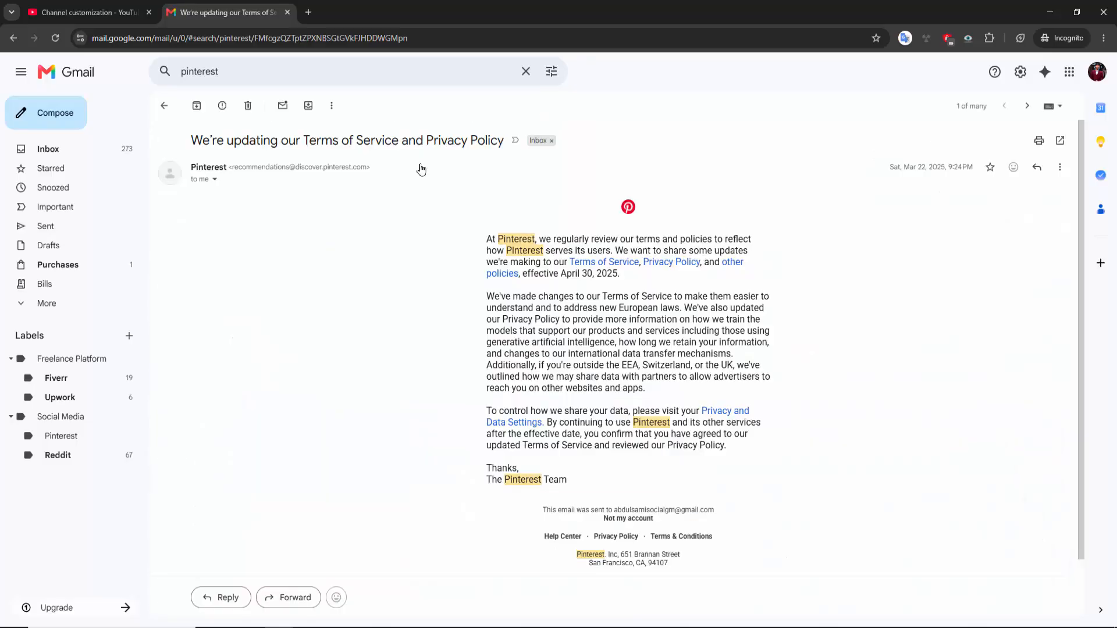
- Create a filter for this Pinterest sender that applies Social Media/Pinterest, never sends to Spam and also covers matching conversations
left_click(331, 111)
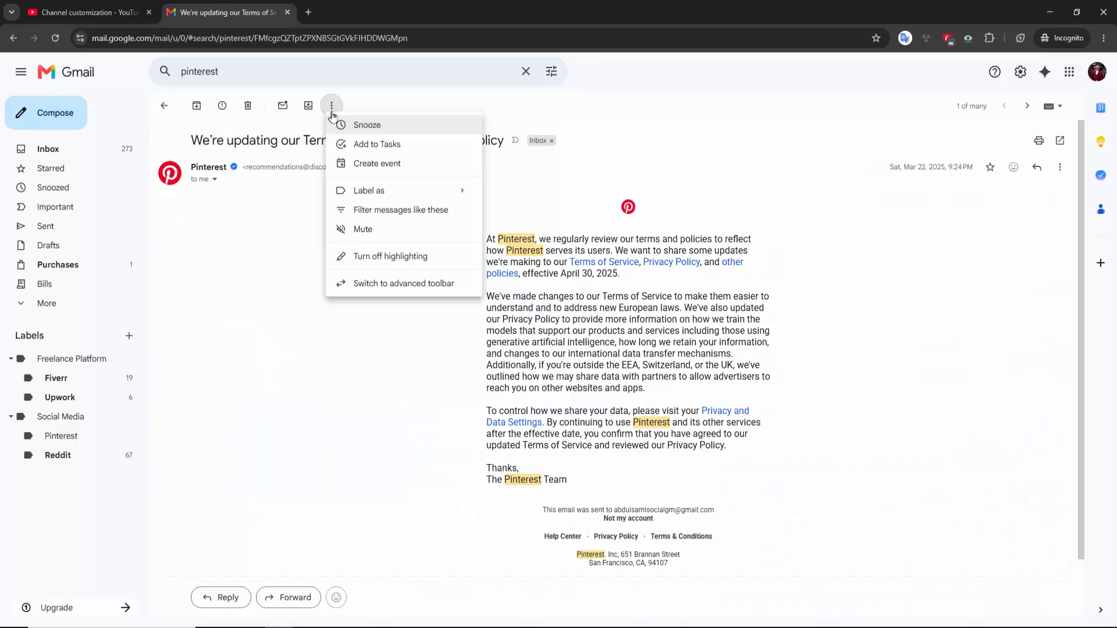
left_click(381, 214)
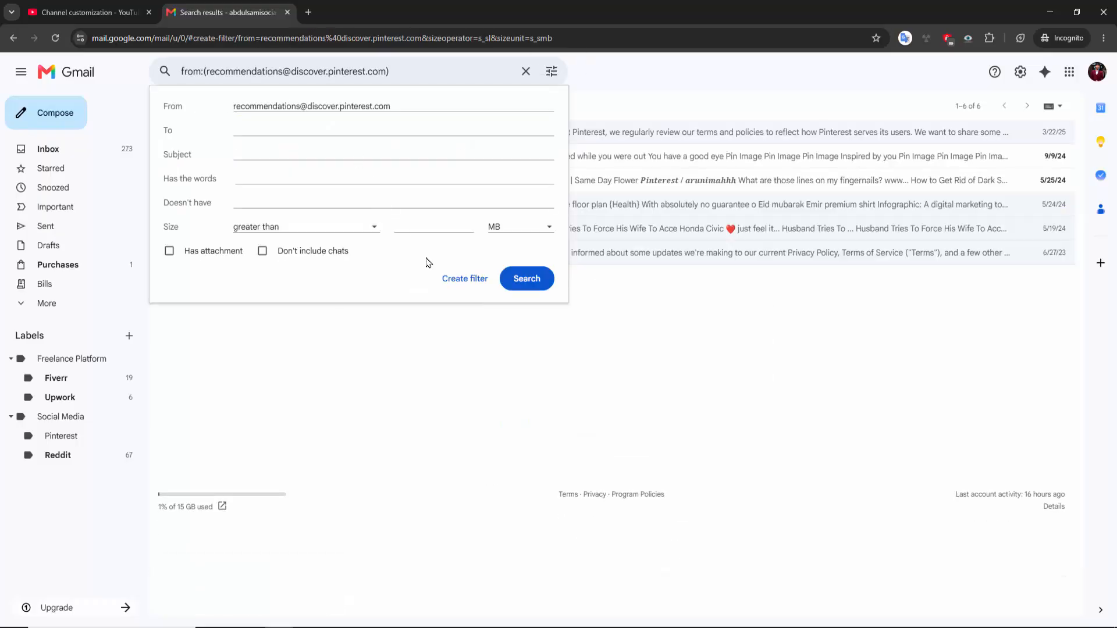
left_click(464, 279)
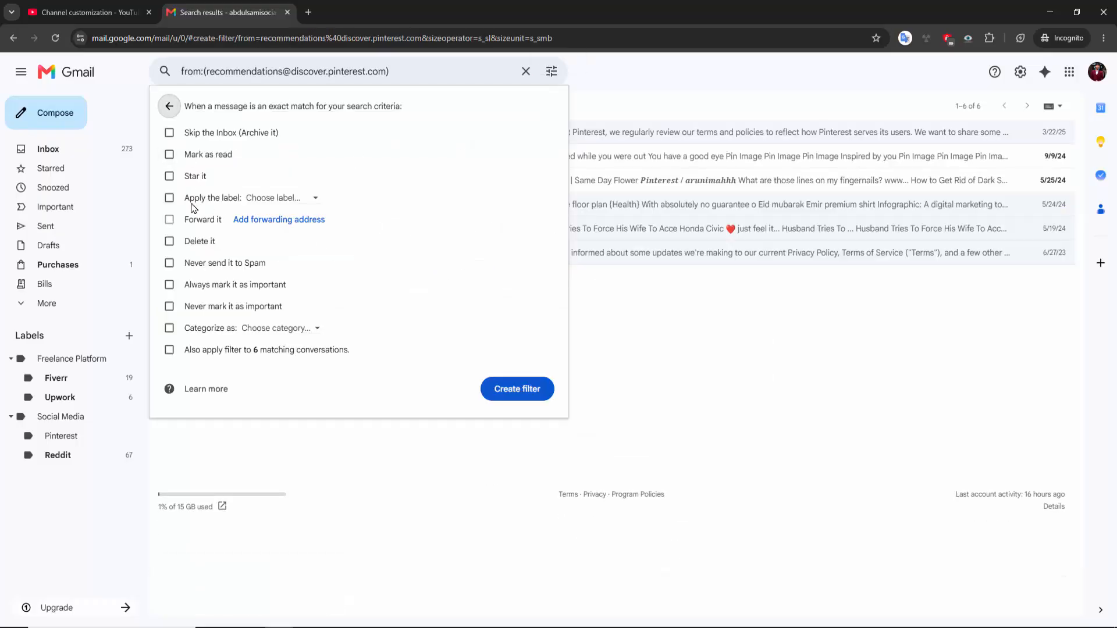
left_click(254, 198)
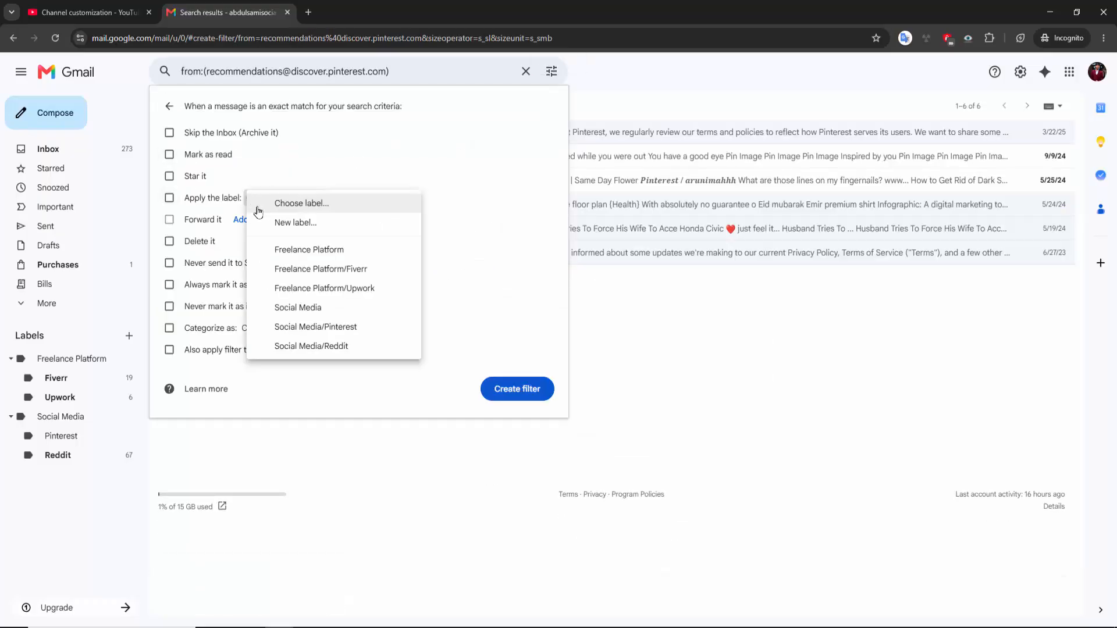
left_click(317, 327)
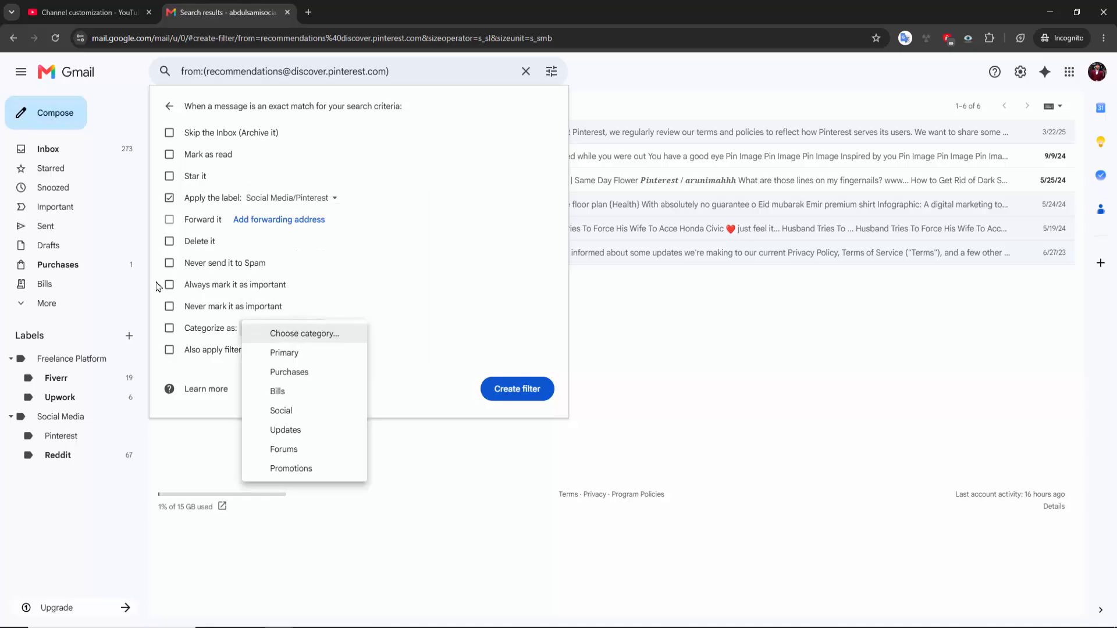
left_click(169, 263)
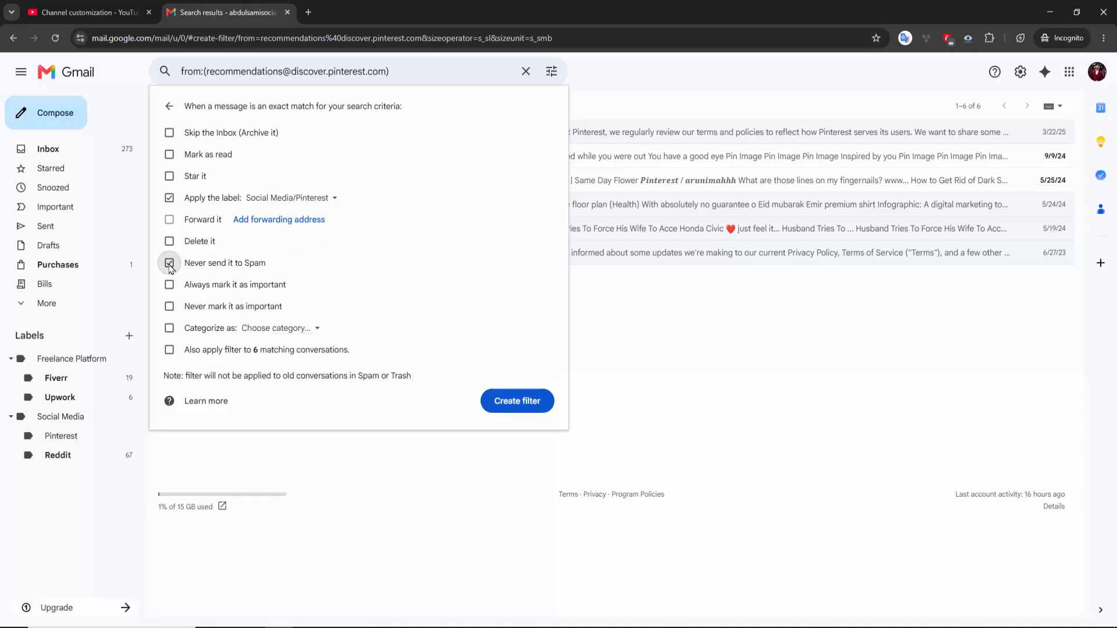
left_click(170, 353)
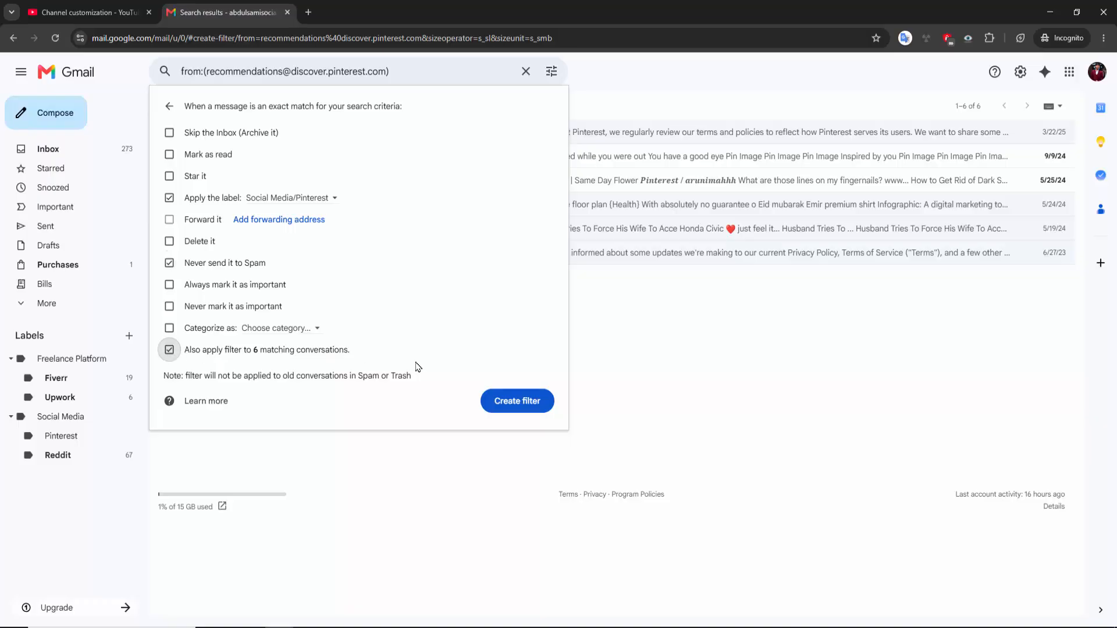
left_click(507, 404)
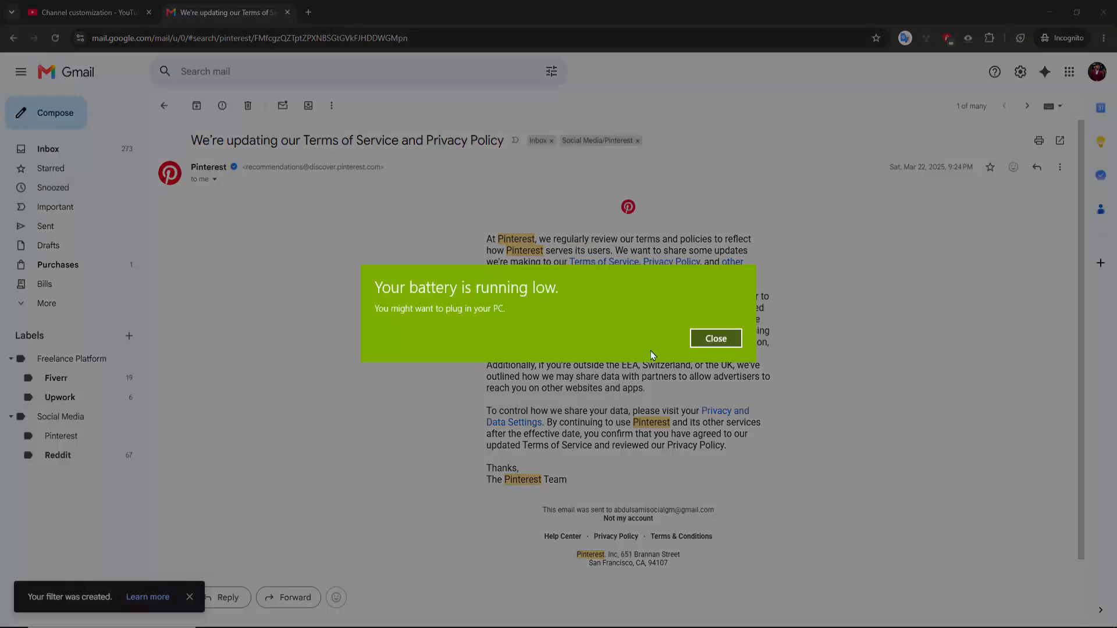
left_click(686, 339)
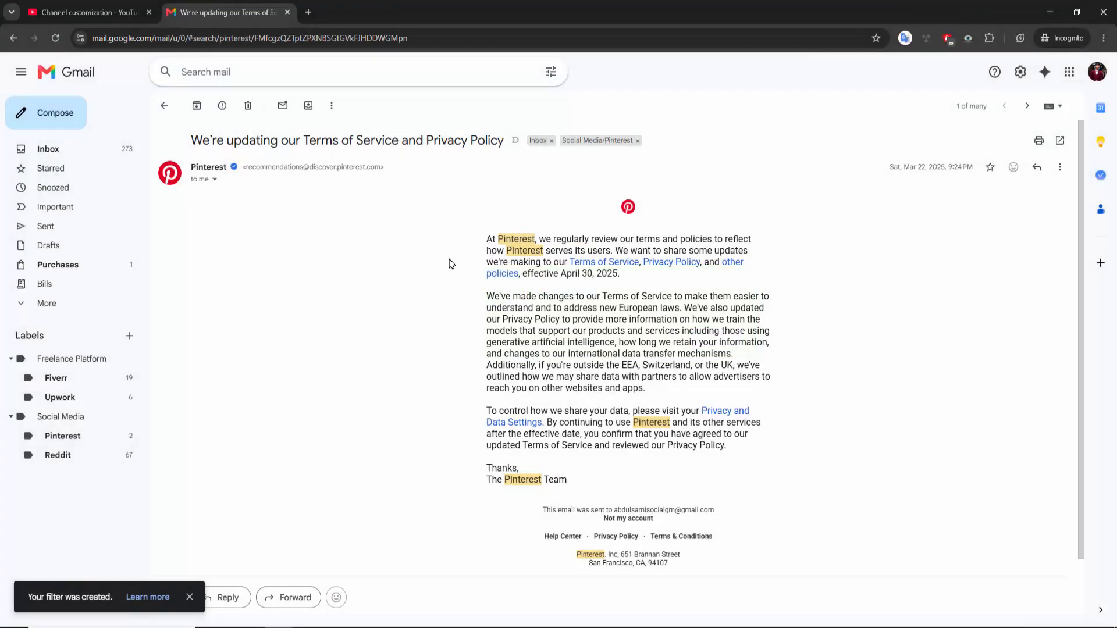
- Review the messages filed under the Pinterest and Reddit labels and under their parent label Social Media
left_click(63, 440)
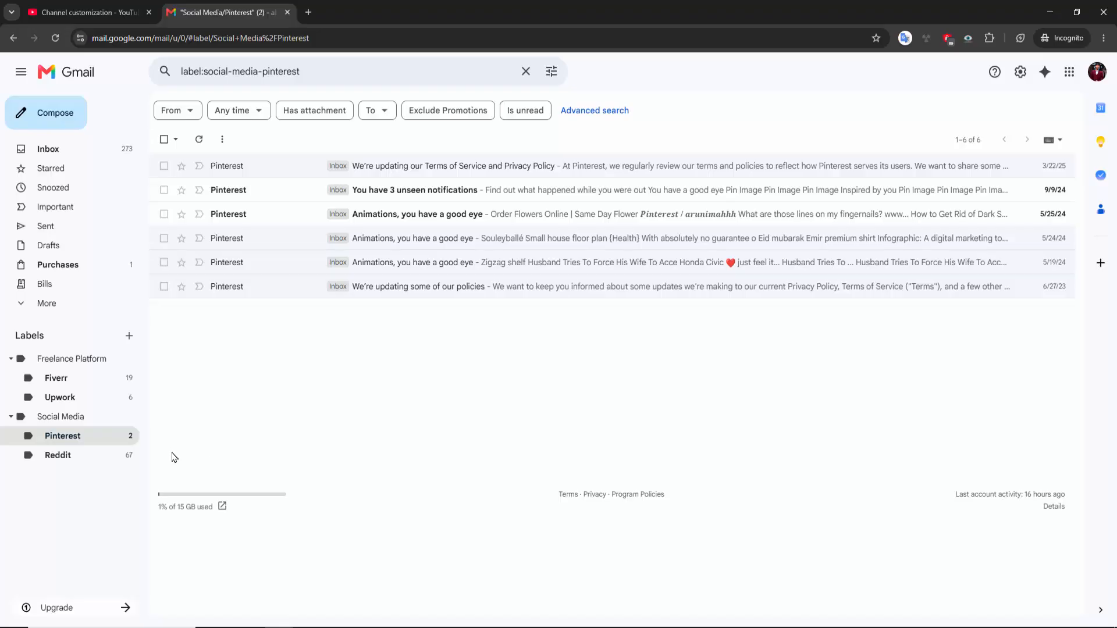
left_click(72, 462)
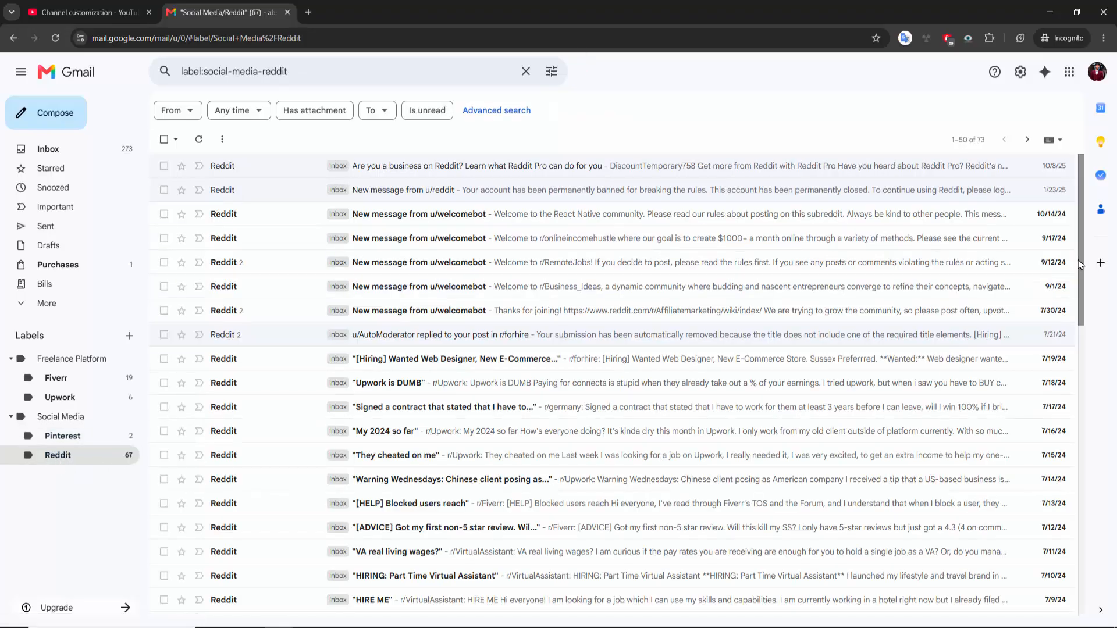
scroll(1082, 425, "down", 3)
scroll(1082, 425, "down", 10)
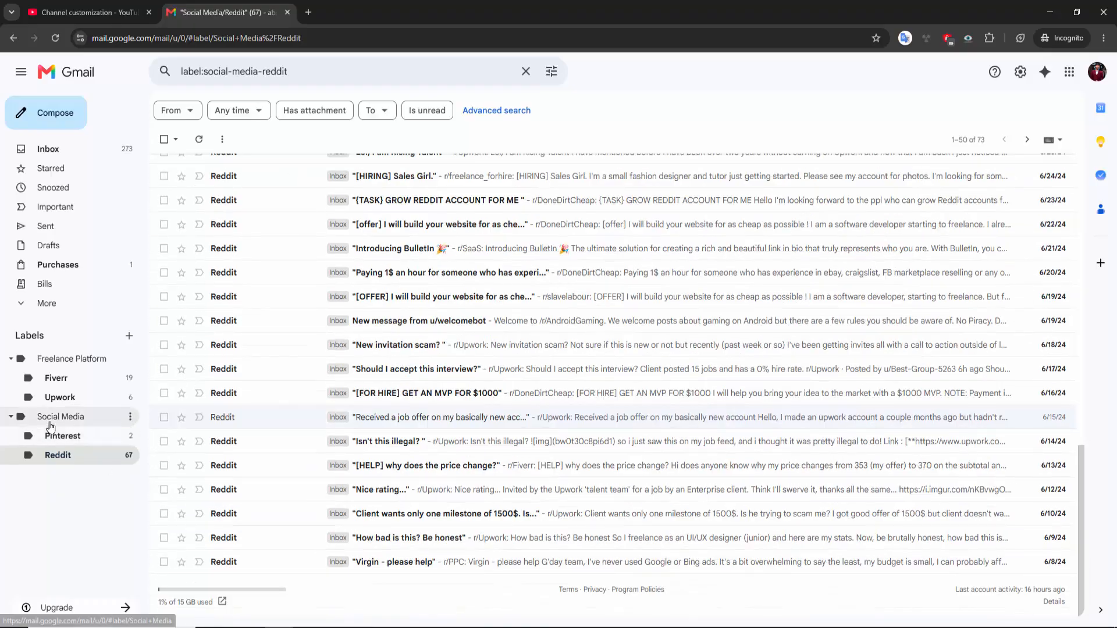
left_click(50, 424)
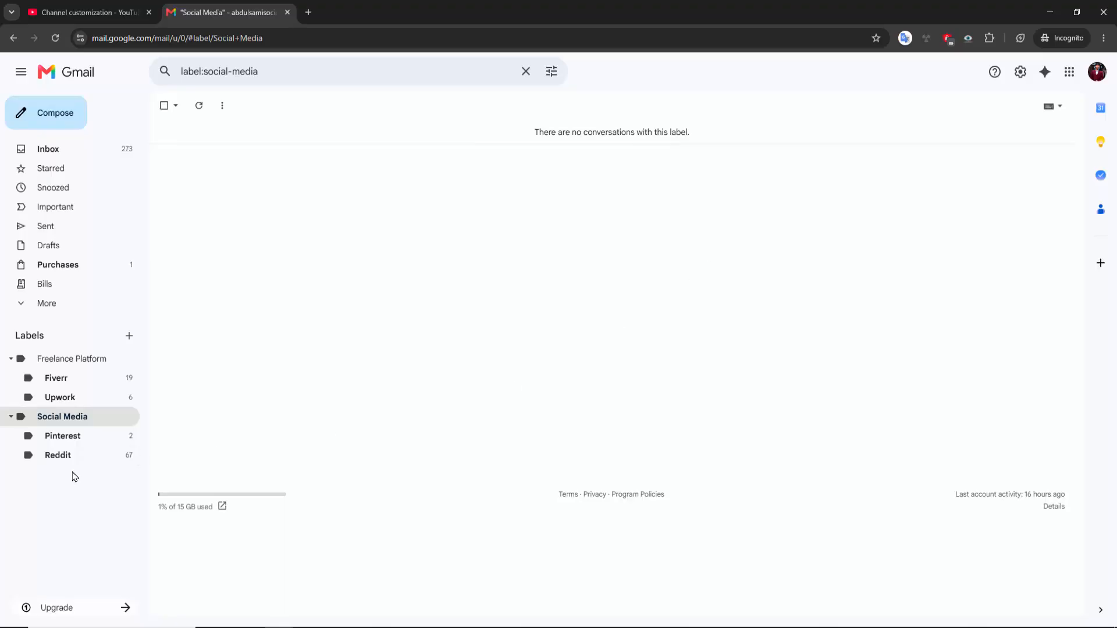
left_click(63, 438)
left_click(63, 454)
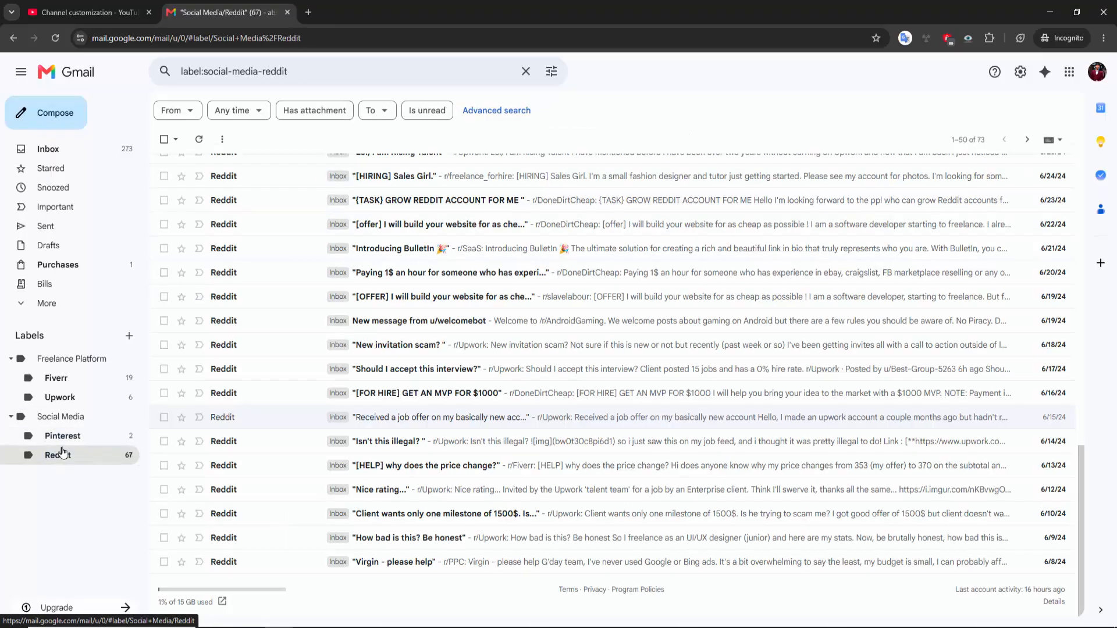
left_click(63, 437)
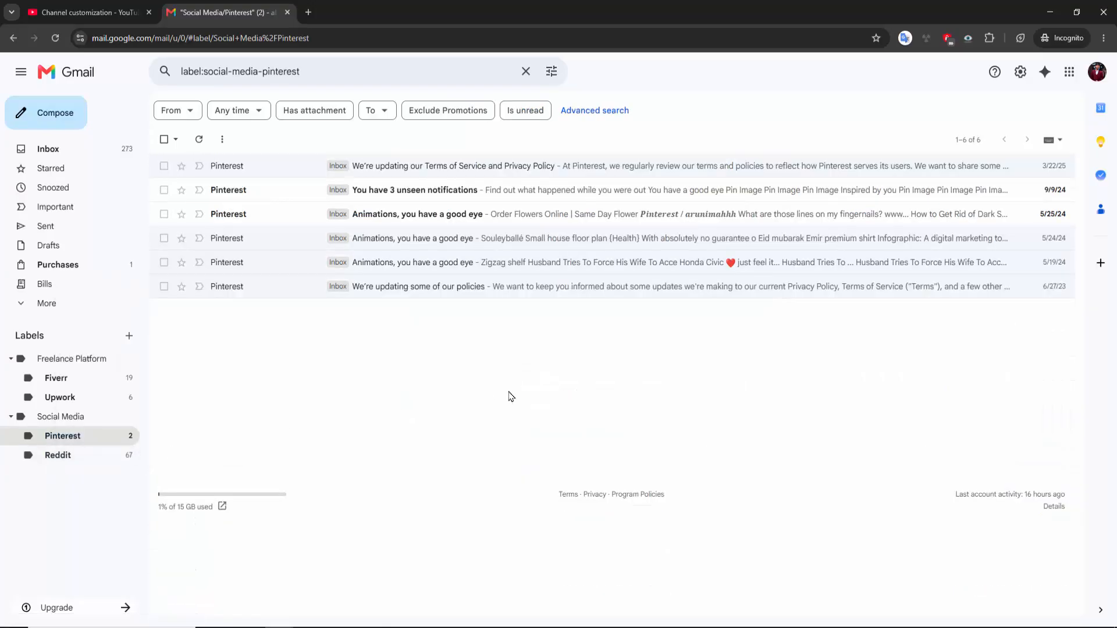